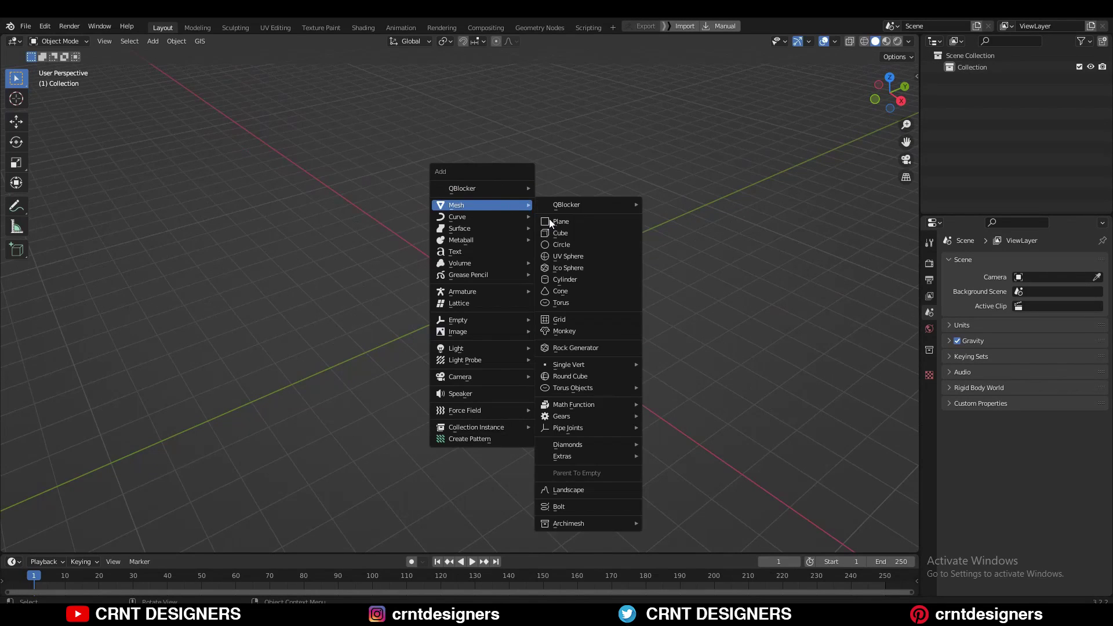
- Add a cube and rotate it 45° about the X axis and 90° about the Z axis
left_click(567, 235)
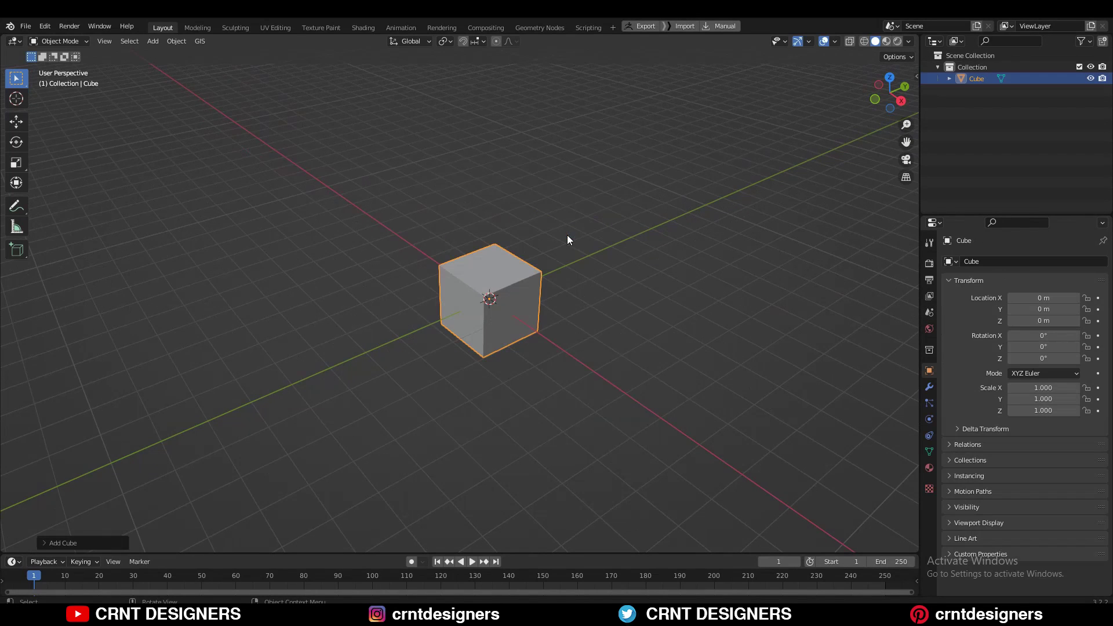
left_click(902, 102)
key("r")
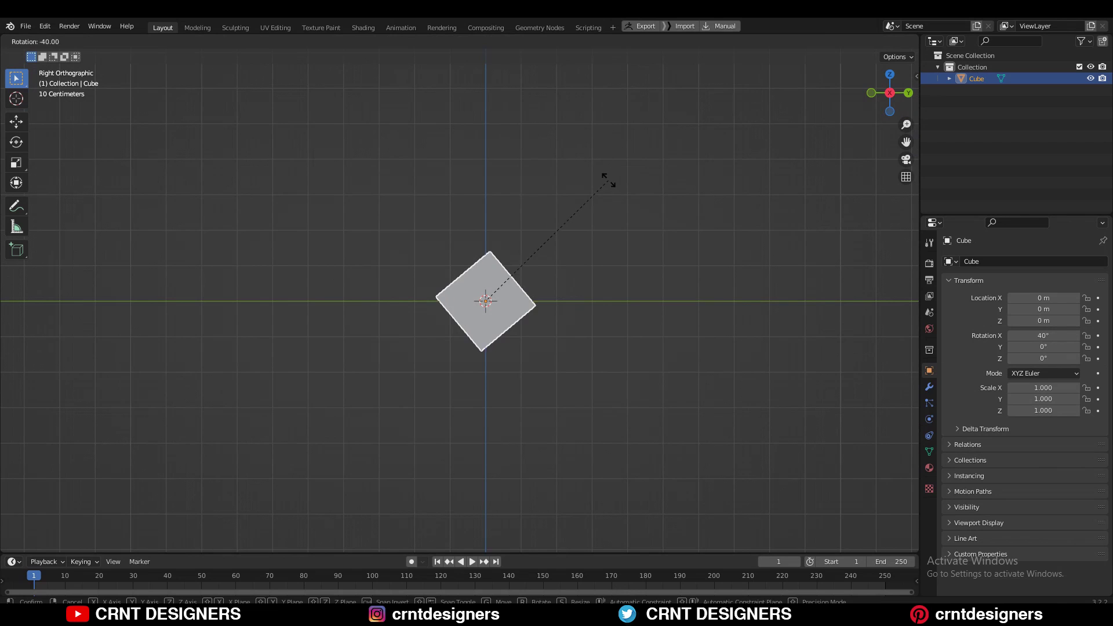
left_click(648, 142)
left_click(890, 76)
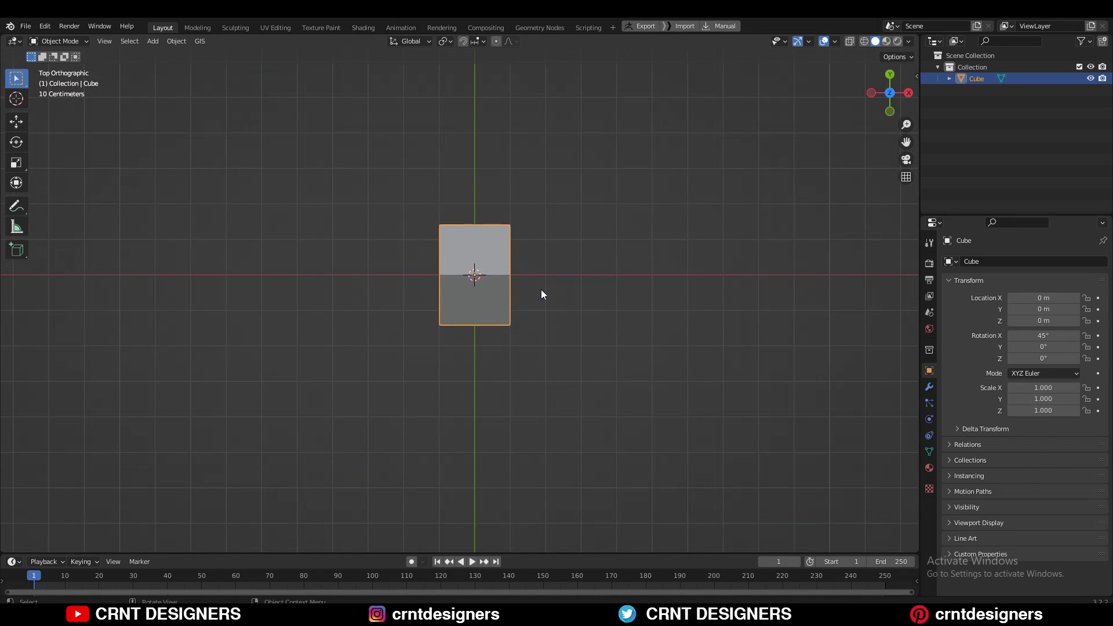
key("r")
left_click(513, 124, "ctrl")
- Turn on X-ray and move the cube's upper vertices along Y in top view to stretch it to about three times its length
middle_click_drag(497, 204, 477, 327, "shift")
scroll(478, 327, "up", 2)
key("Tab")
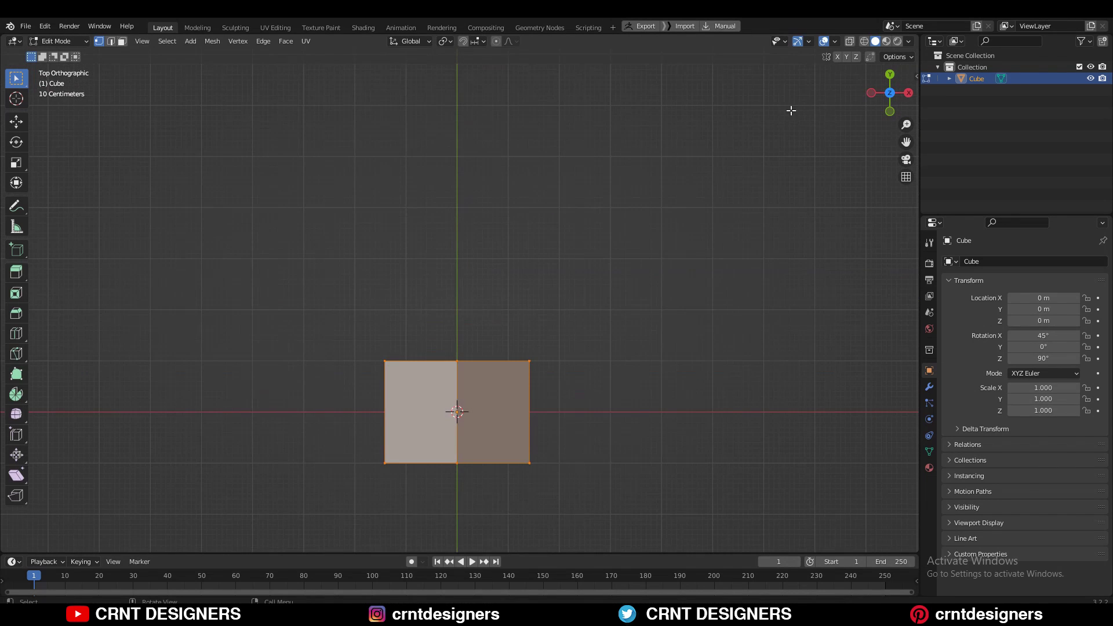
left_click(849, 41)
left_click_drag(626, 222, 234, 400)
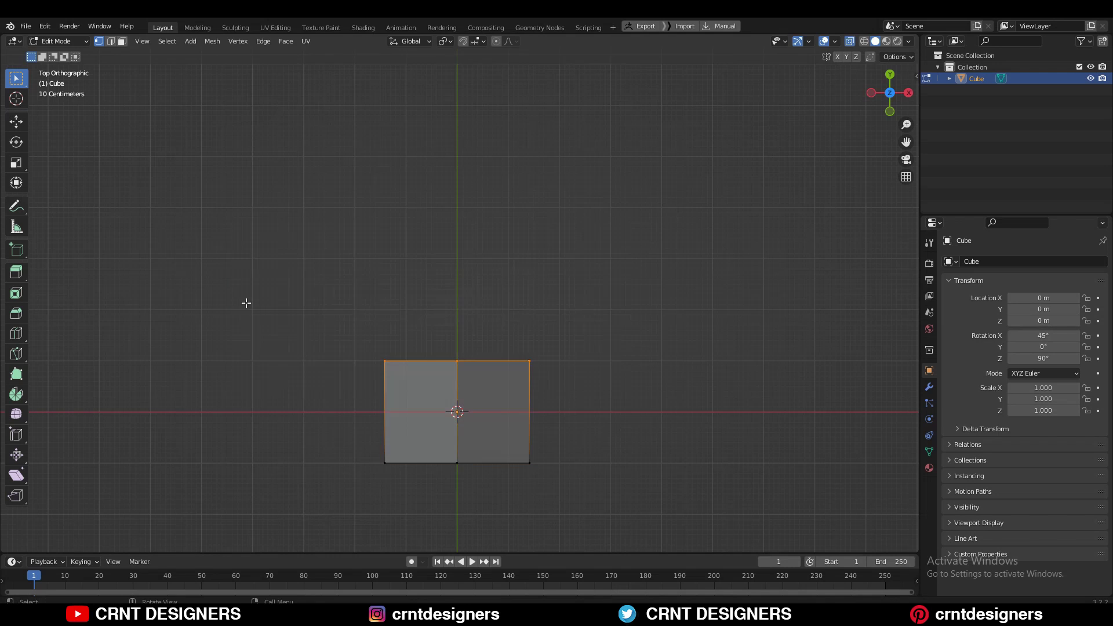
left_click(16, 122)
scroll(431, 330, "down", 3)
left_click_drag(460, 291, 457, 182)
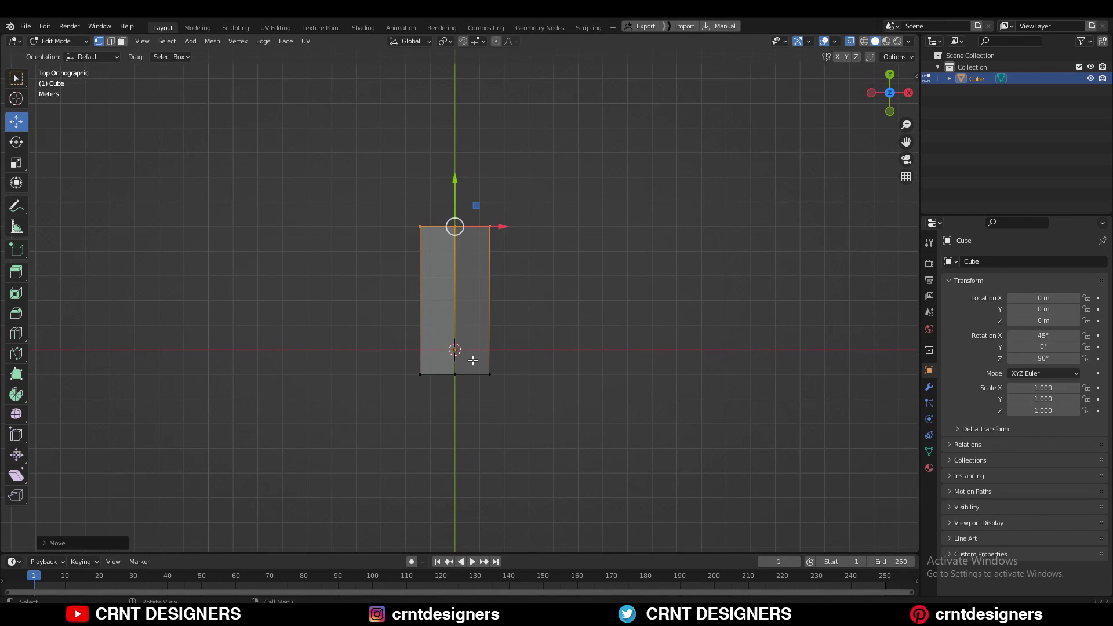
- Scale the vertices at the lower end of the body to about half their width
left_click_drag(661, 340, 248, 416)
key("s")
left_click(514, 371)
- Extrude the wide upper end upward and merge its end vertices into a single pointed tip
left_click(465, 203)
key("e")
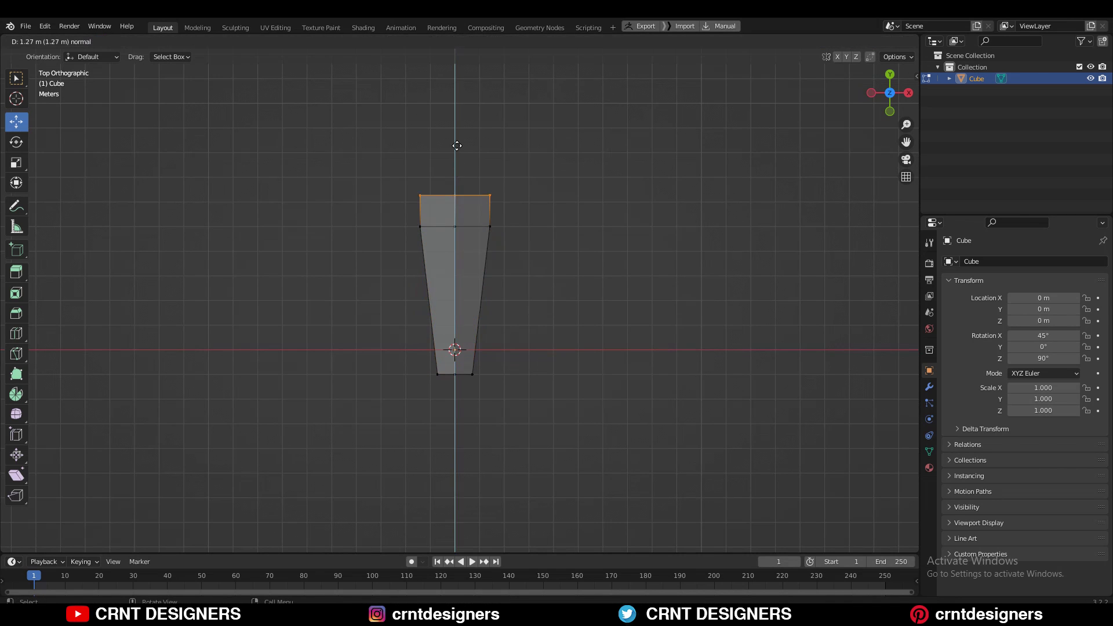
left_click(457, 136)
middle_click_drag(549, 210, 541, 273, "shift")
scroll(541, 272, "up", 1)
left_click_drag(571, 234, 372, 207)
left_click_drag(447, 207, 450, 167)
left_click(449, 170)
key("m")
left_click(458, 181)
- Apply the object's scale and bevel the edge loop at the widest point with two segments
key("Tab")
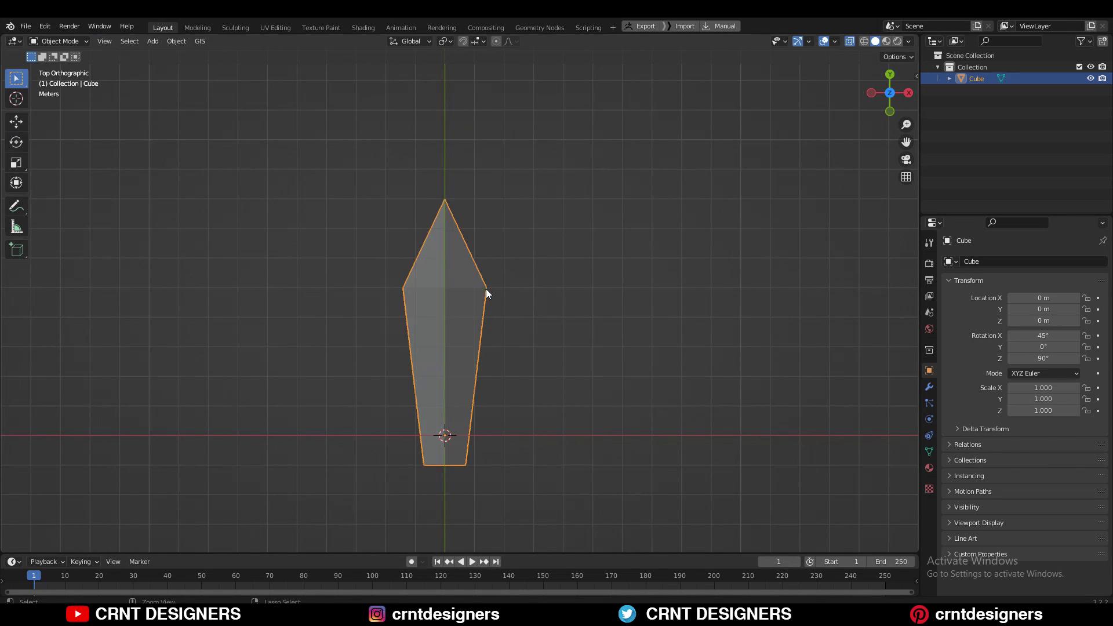
key("ctrl+a")
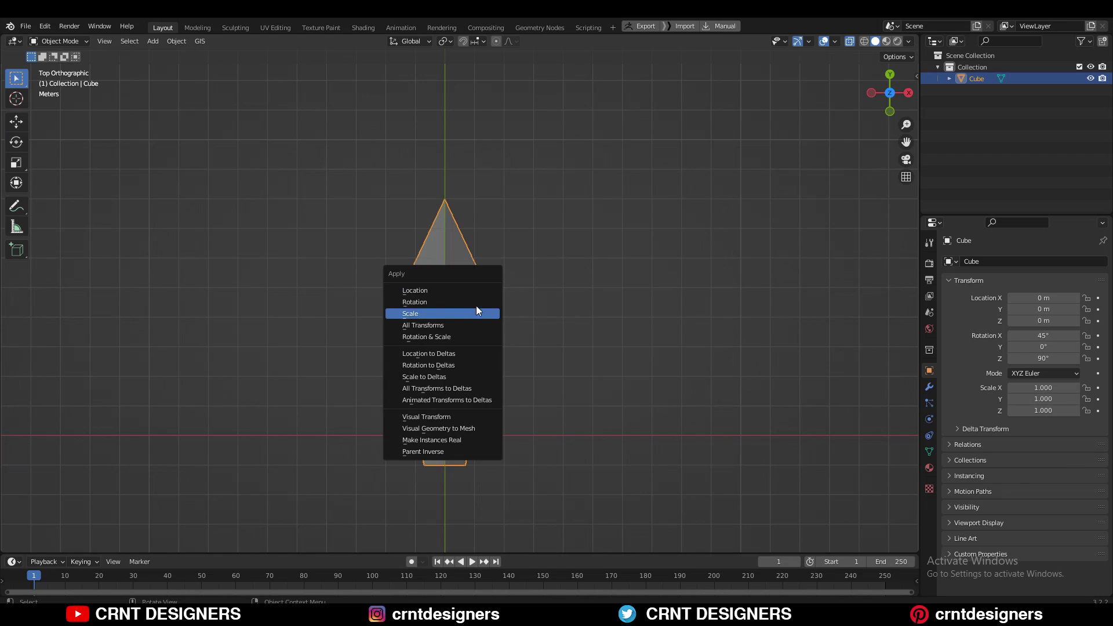
left_click(475, 308)
key("Tab")
key("ctrl+b")
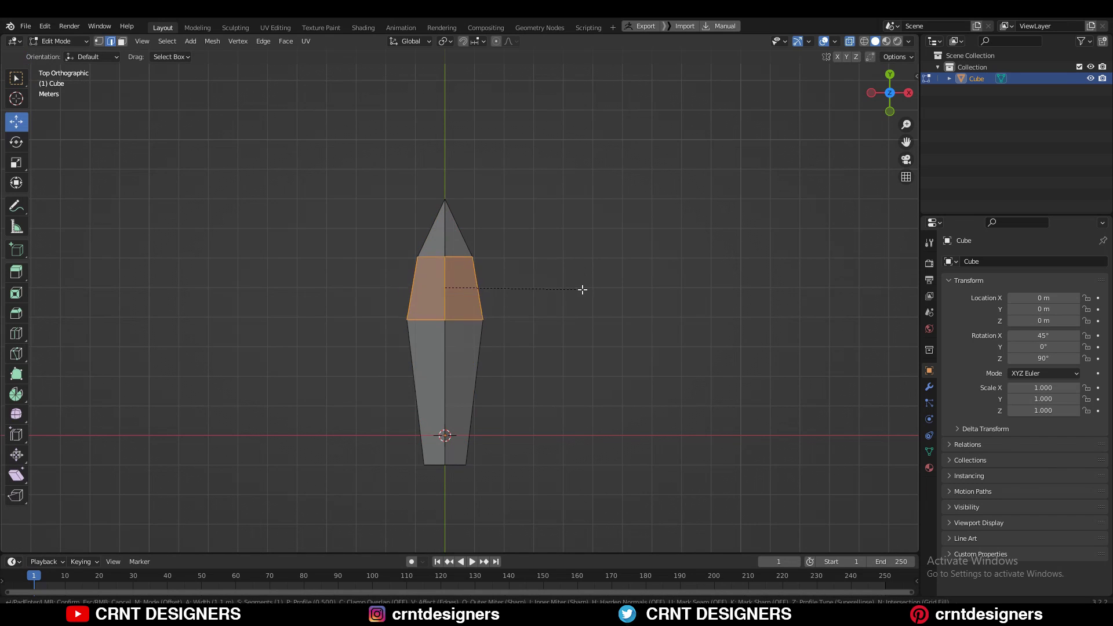
scroll(606, 300, "up", 1)
scroll(591, 301, "down", 1)
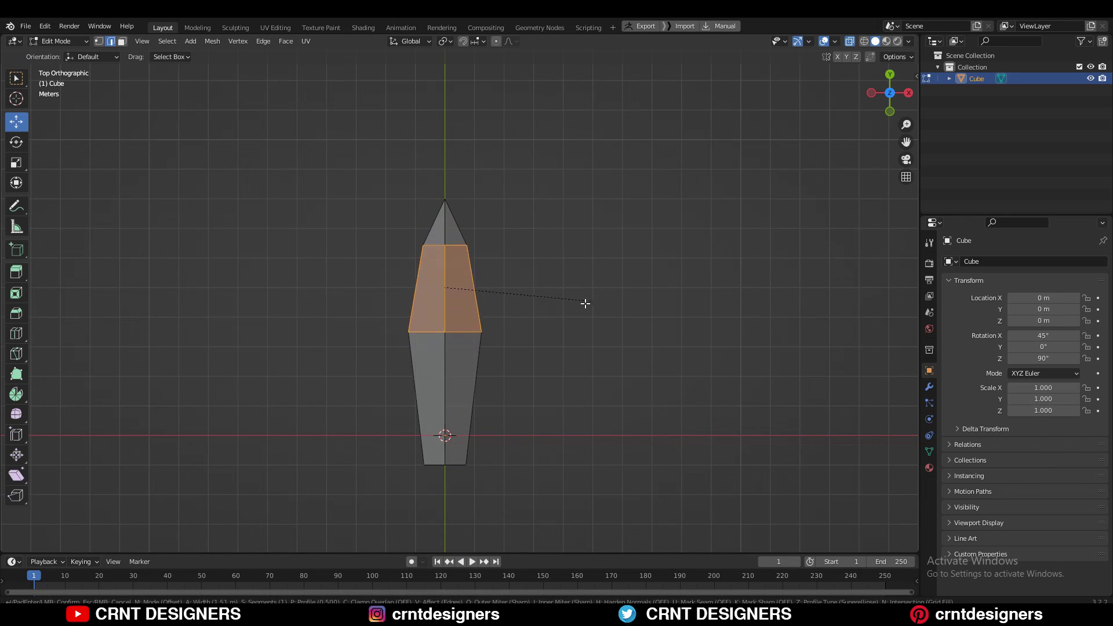
left_click(605, 305)
- Insert a loop cut across the lower section of the body and scale it slightly inward
middle_click_drag(559, 357, 572, 290, "shift")
scroll(571, 290, "up", 1)
key("1")
key("alt+a")
key("ctrl+r")
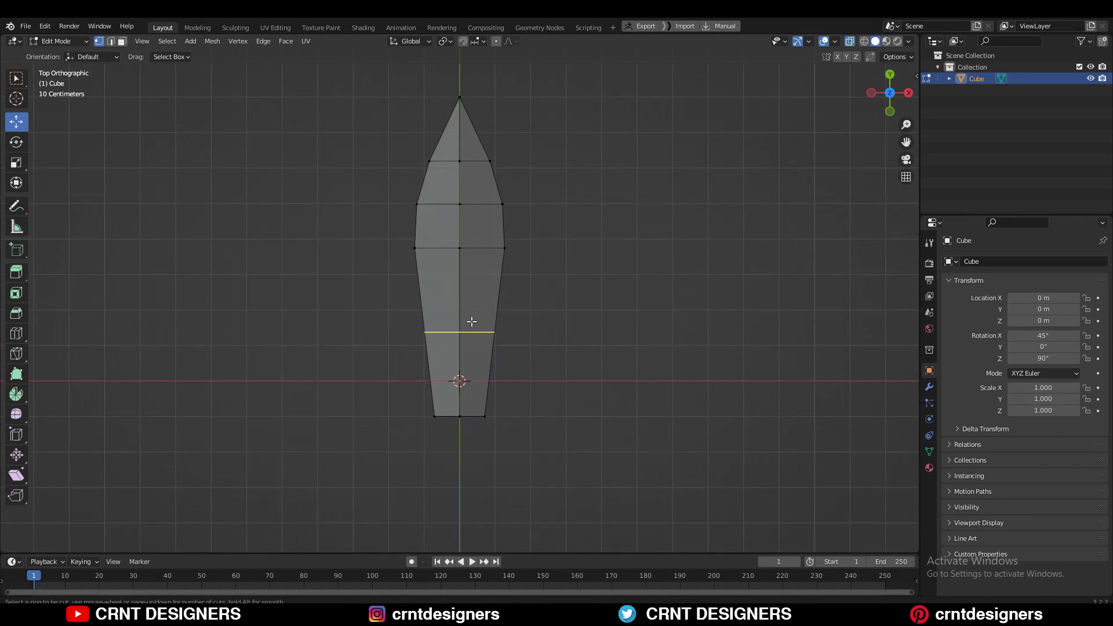
key("s")
left_click(549, 323)
- Scale the vertices at the bottom end down to about 0.6
left_click_drag(408, 394, 553, 435)
key("s")
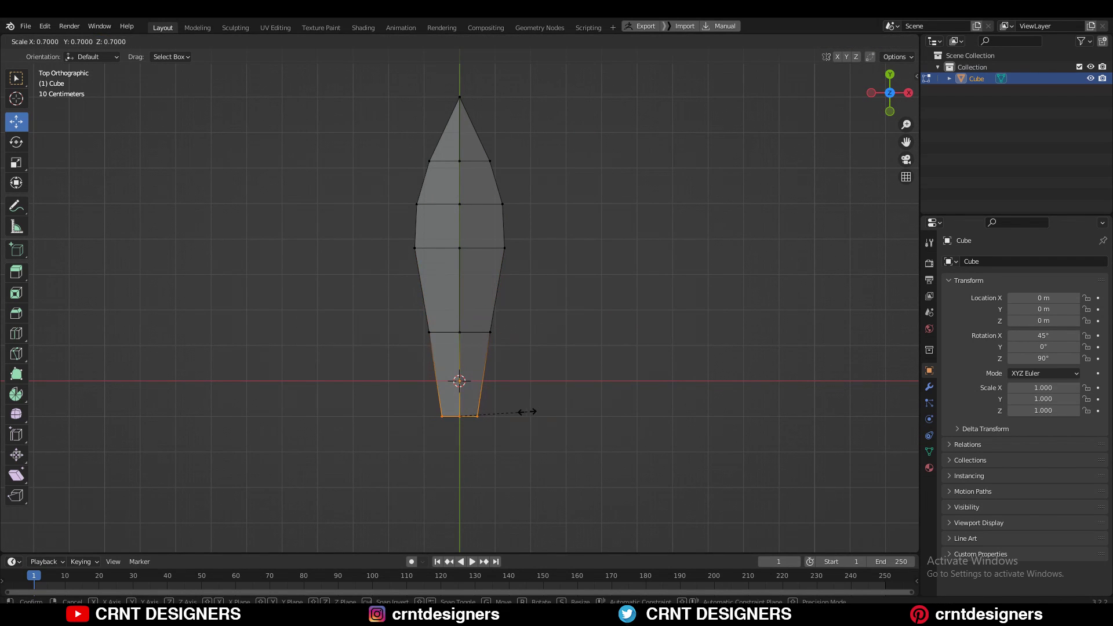
left_click(514, 410)
- Scale the lower edge loop slightly inward and bevel it with two segments
key("2")
left_click_drag(406, 313, 565, 351)
key("s")
left_click(557, 314)
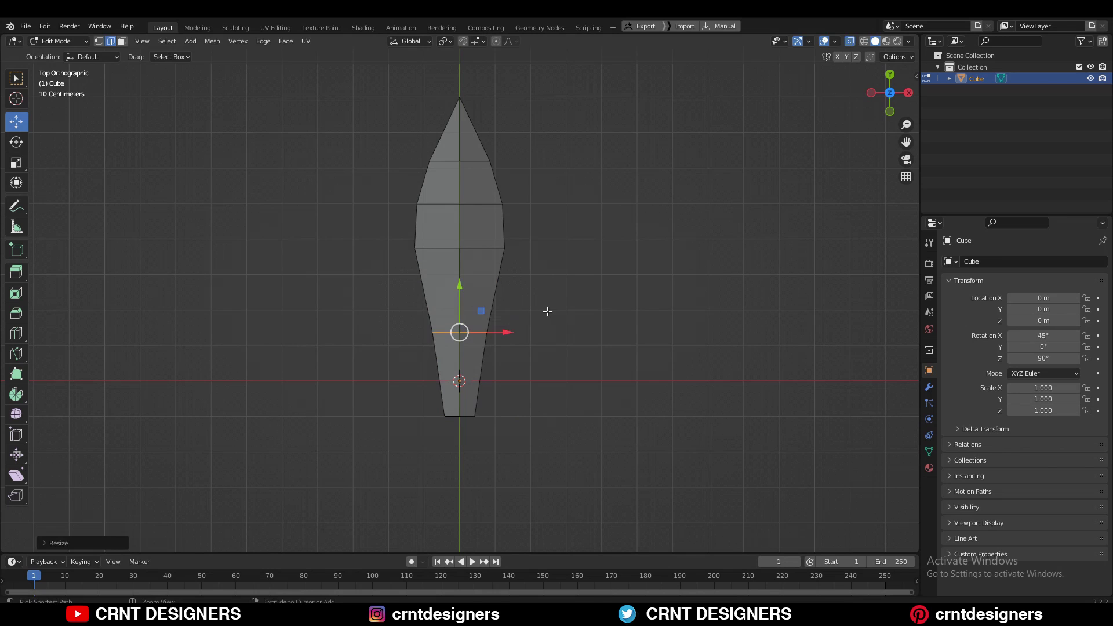
key("ctrl+b")
left_click(652, 318)
- Extrude the bottom end downward and scale the new end smaller to form a long tapered stem
key("Tab")
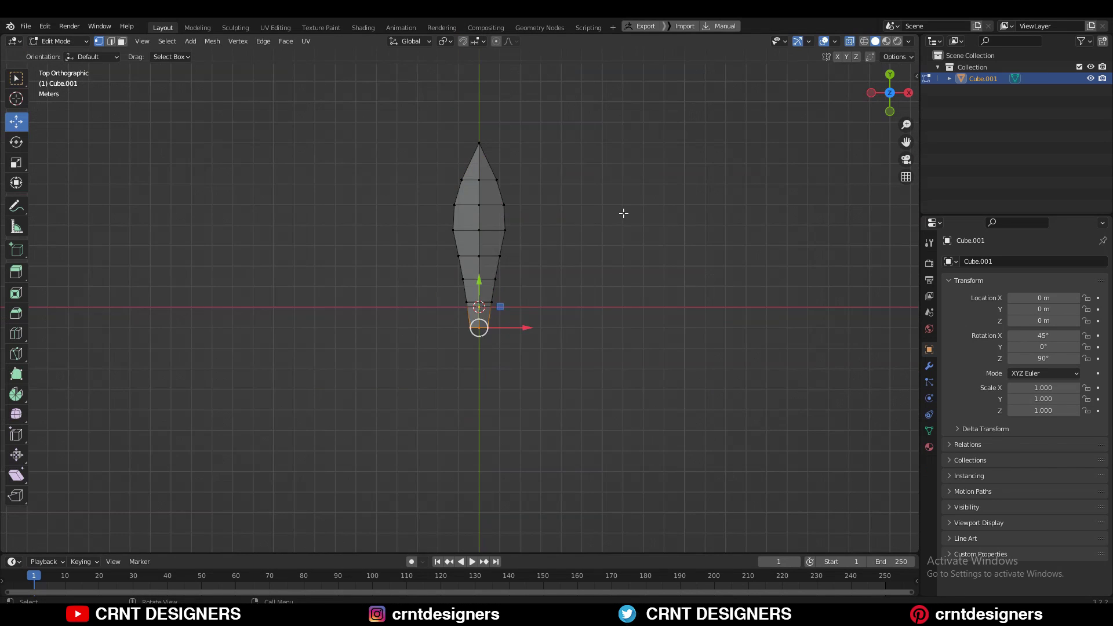
scroll(496, 342, "up", 3)
key("w")
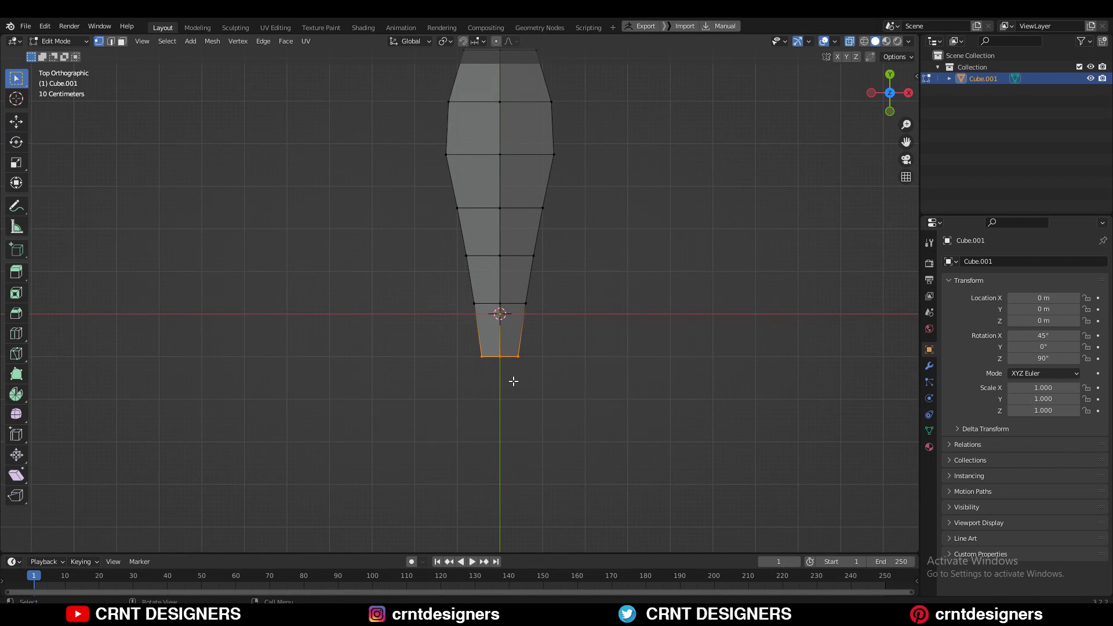
key("e")
left_click(525, 421)
key("s")
left_click(574, 385)
middle_click_drag(571, 348, 585, 305, "shift")
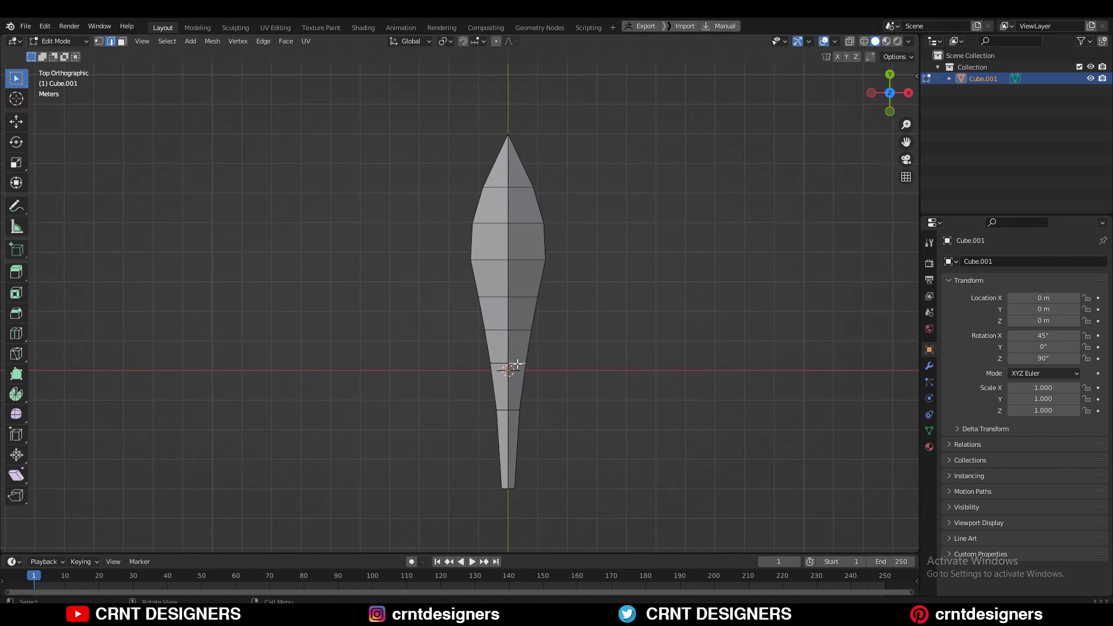
right_click(791, 316)
left_click(791, 316)
right_click(746, 466)
left_click(745, 466)
key("Tab")
mouse_move(679, 284)
middle_mouse_down()
mouse_move(529, 232)
mouse_move(429, 240)
mouse_move(687, 272)
middle_mouse_up()
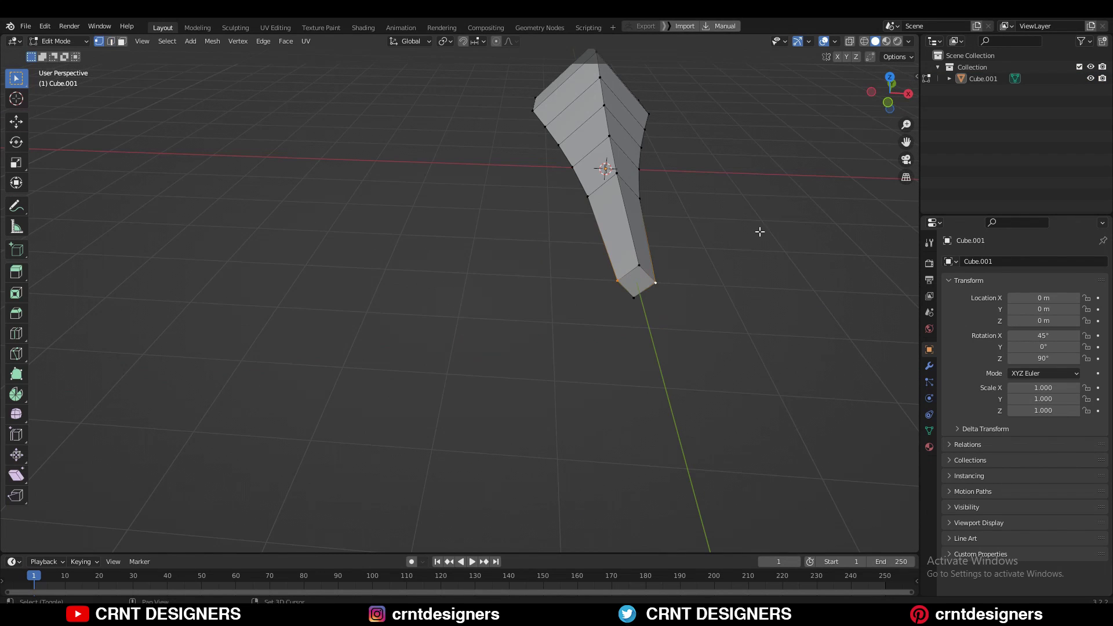
right_click(760, 183)
left_click(759, 183)
right_click(744, 239)
left_click(744, 239)
- Add a level 2 Subdivision Surface modifier to the tapered body in Object Mode
key("Tab")
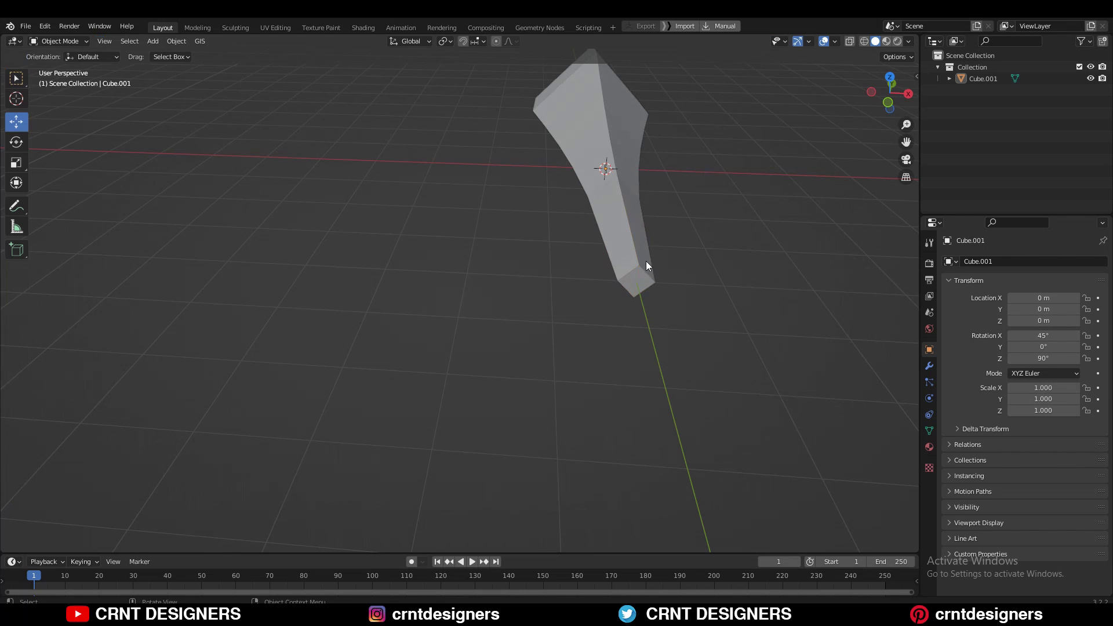
key("ctrl+2")
left_click(631, 241)
key("ctrl+2")
middle_click_drag(630, 241, 657, 290)
scroll(696, 243, "down", 6)
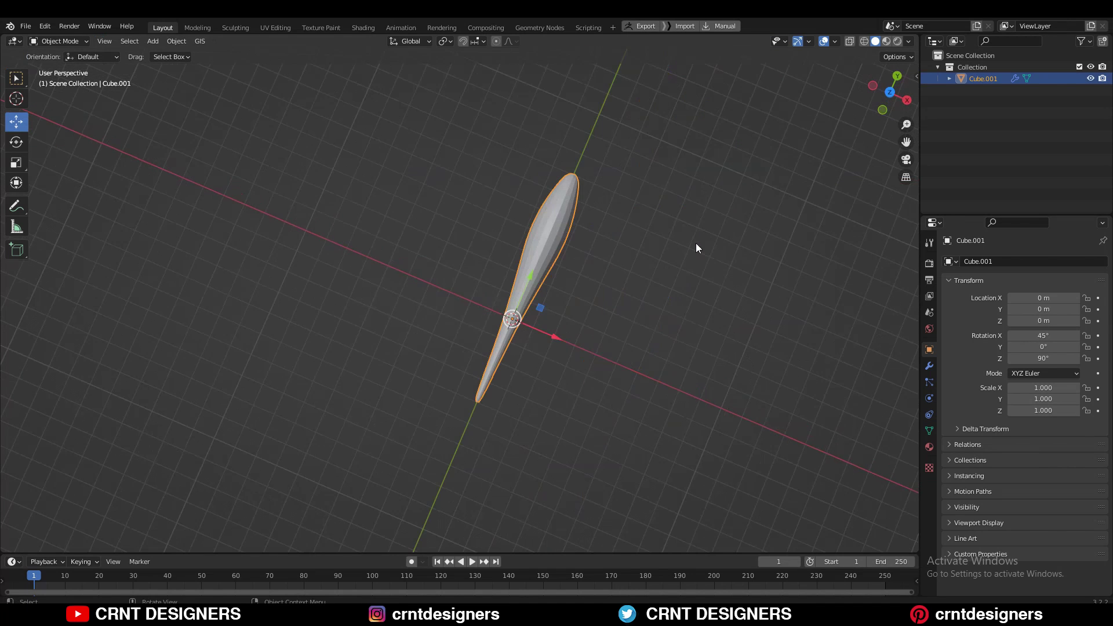
- Move the body up along Y in top view, snapping so its narrow end meets the world origin
left_click(696, 243)
left_click(889, 94)
key("KP_7")
left_click(506, 227)
left_click_drag(503, 246, 502, 164, "ctrl")
middle_click_drag(571, 251, 545, 202, "shift")
scroll(586, 318, "up", 1)
key("shift+d")
right_click(474, 64)
key("ctrl+z")
key("ctrl+shift+z")
- Set the transform pivot point to the 3D Cursor and rename the object Design
left_click(444, 41)
left_click(462, 68)
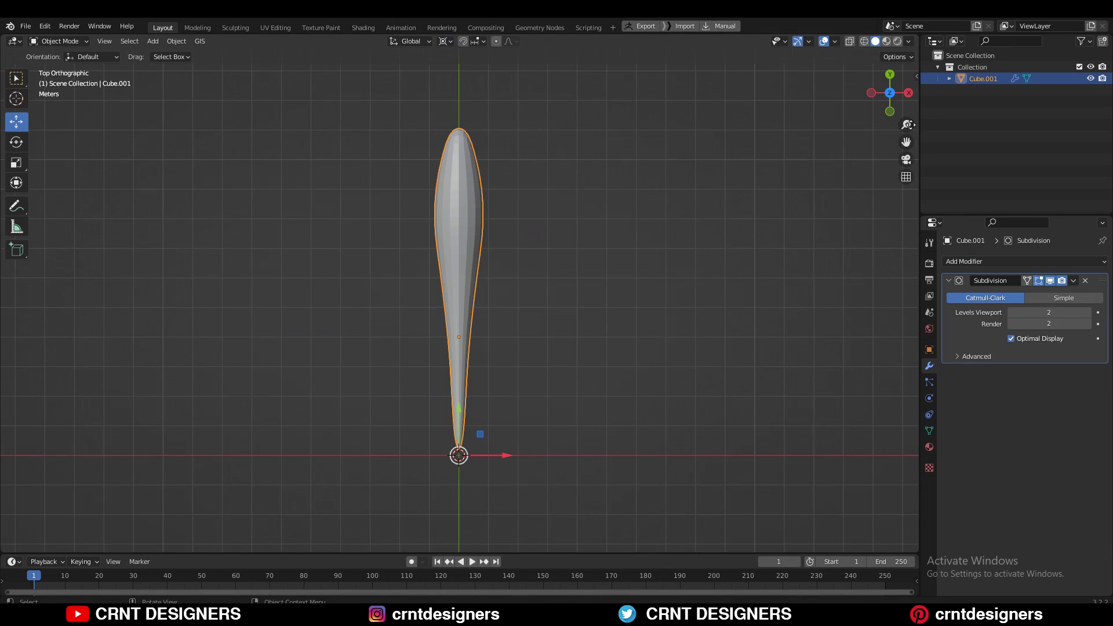
key("Return")
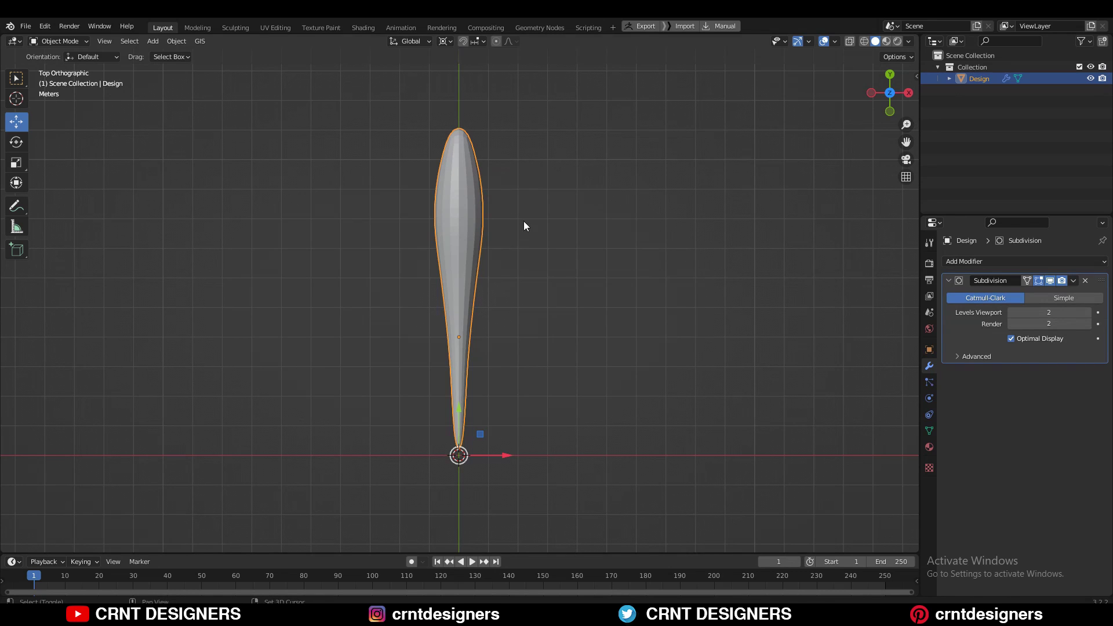
- Duplicate the Design object in place and hide the copy
key("shift+d")
key("Escape")
left_click(1091, 89)
- Move the visible Design object into a new collection named Design
left_click(465, 198)
key("m")
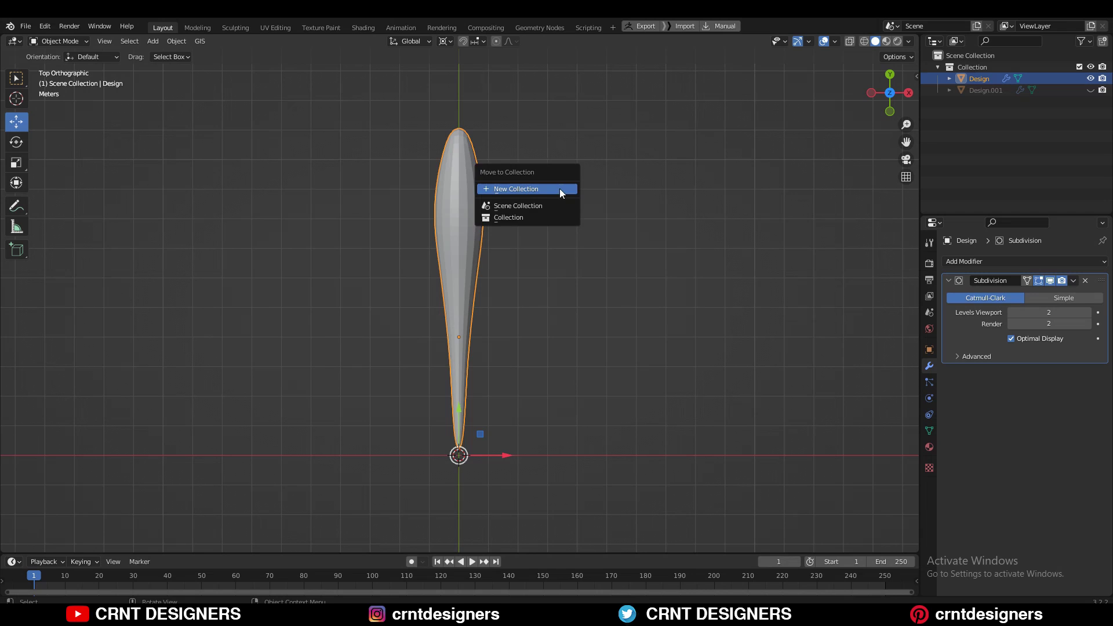
left_click(558, 189)
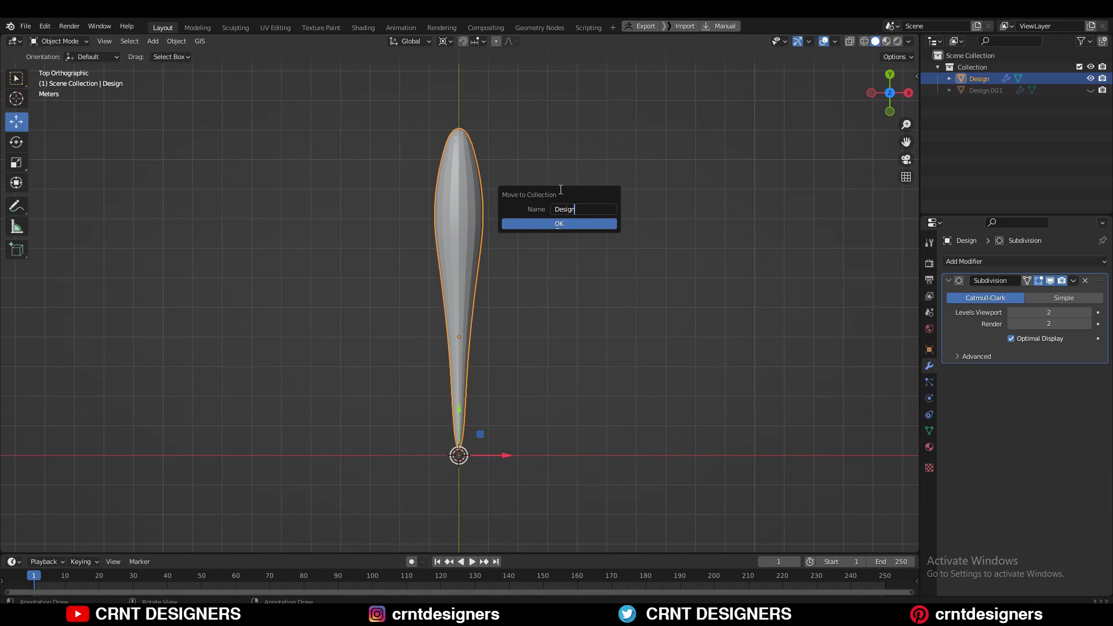
left_click(548, 221)
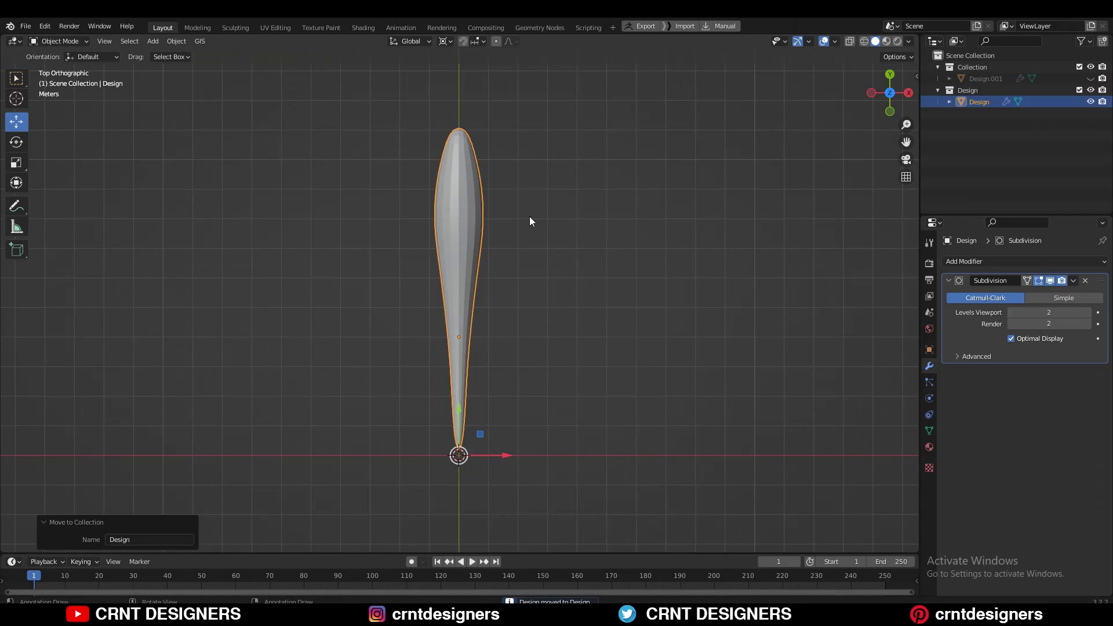
- Add a collection instance of the Design collection at the world origin
left_click(530, 217)
key("a")
key("shift+a")
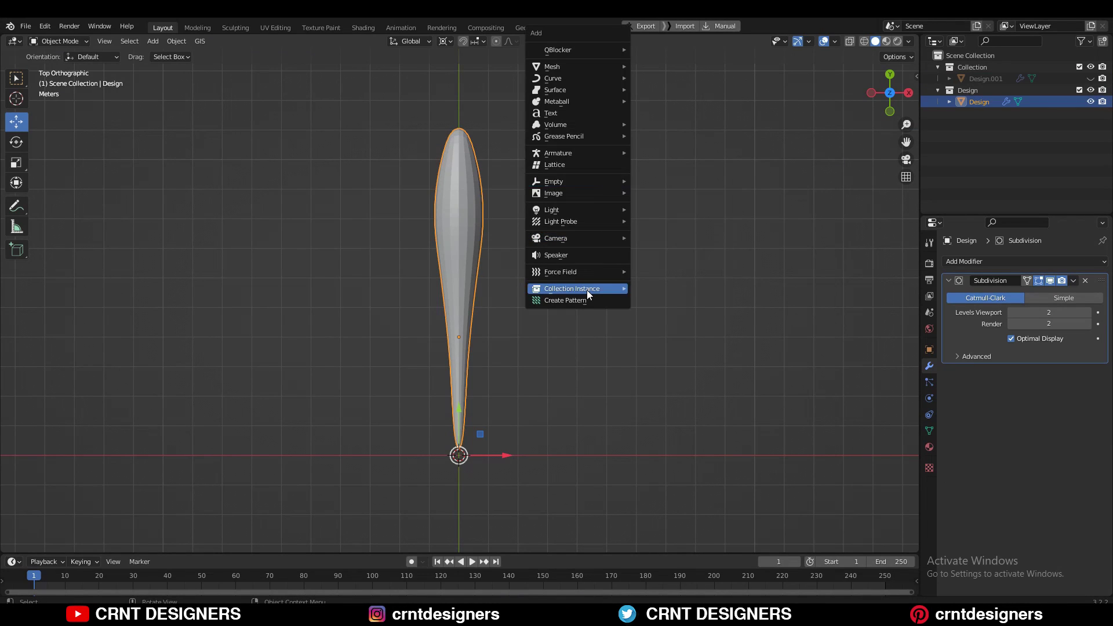
mouse_move(586, 290)
left_click(708, 302)
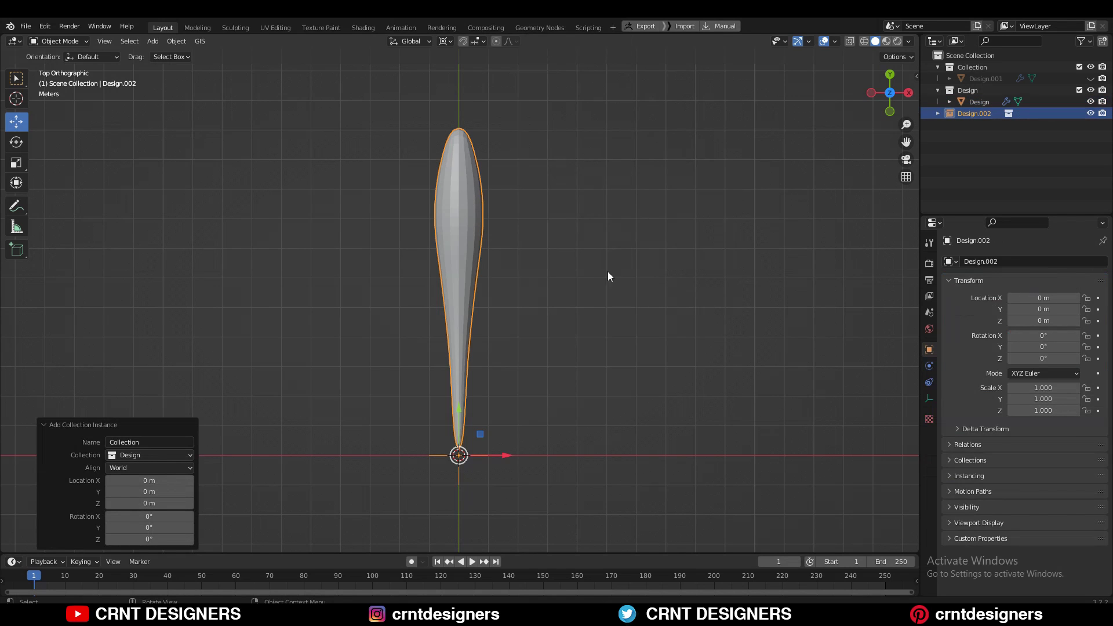
- Try rotating the collection instance 10° clockwise about the 3D cursor, check the narrow ends, and undo the rotation
key("r")
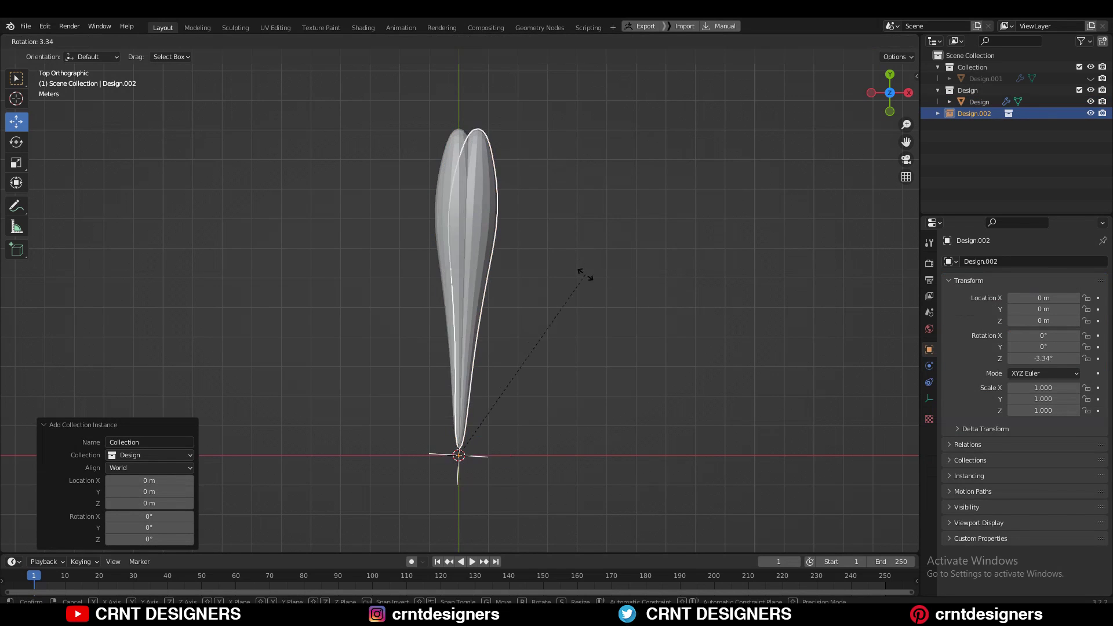
left_click(593, 305)
scroll(503, 459, "up", 5)
middle_click_drag(506, 415, 524, 124, "shift")
scroll(465, 400, "down", 3)
middle_click_drag(465, 400, 328, 260)
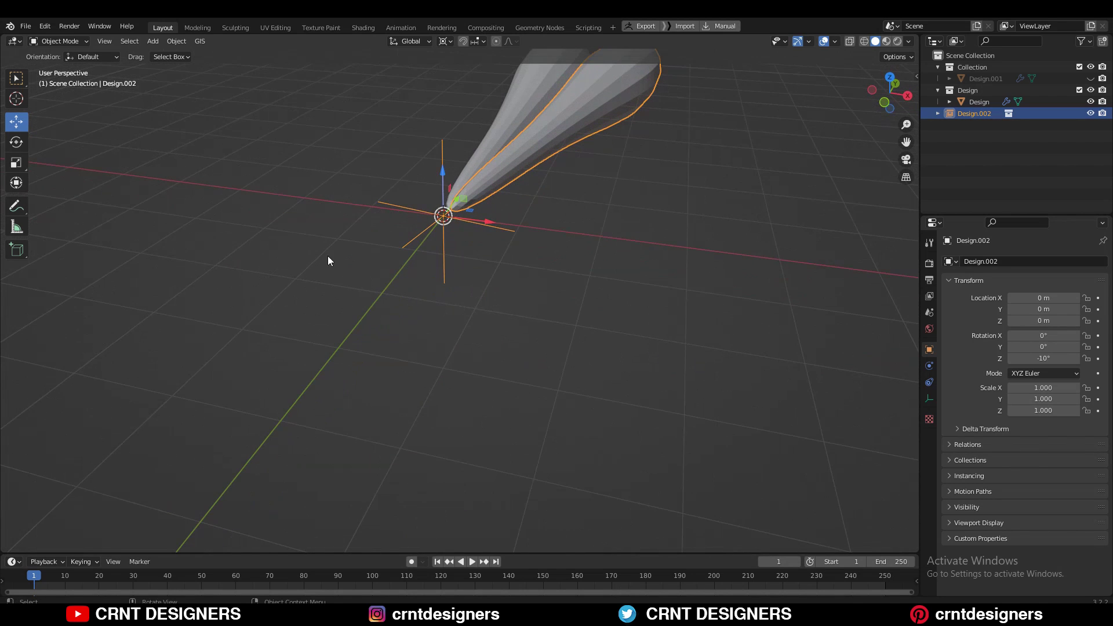
left_click(891, 79)
scroll(555, 254, "down", 3)
middle_click_drag(551, 260, 544, 322, "shift")
key("ctrl+z")
- Rotate the collection instance 12° clockwise about the 3D cursor in top view
key("r")
left_click(536, 324)
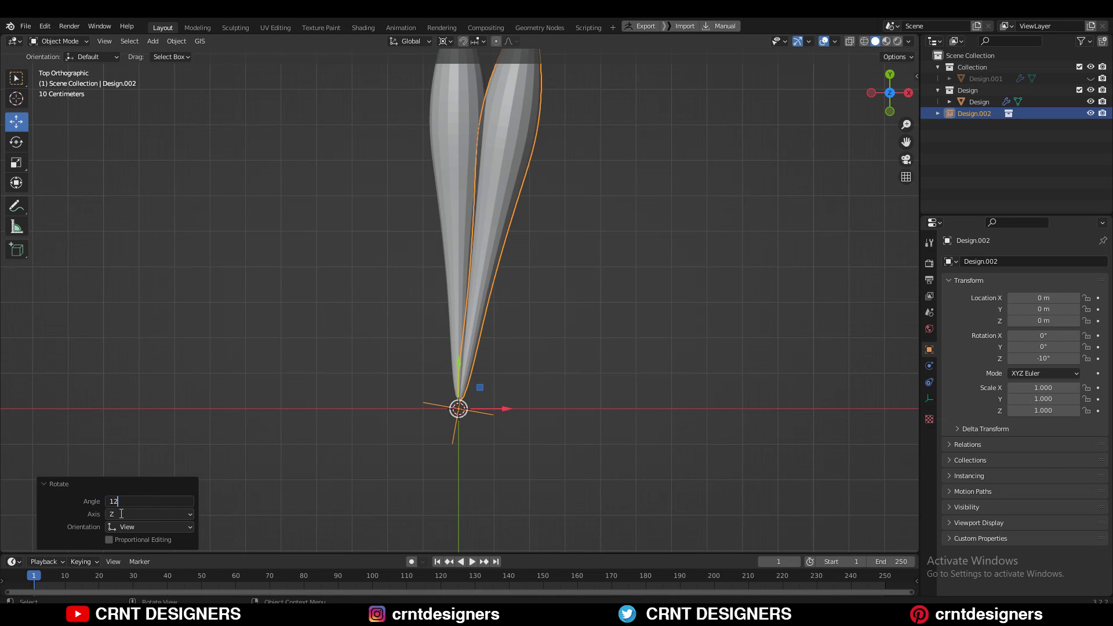
key("Return")
- Duplicate the rotated instance in place and rotate the copy 12° clockwise to make the third petal
scroll(473, 326, "down", 2)
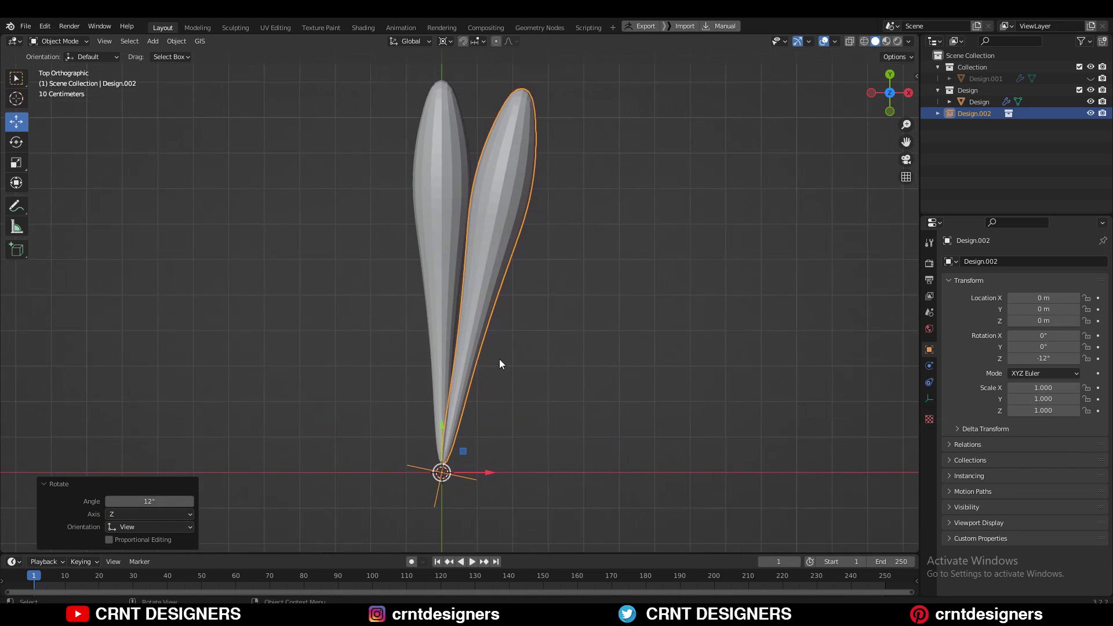
key("shift+d")
right_click(502, 345)
type("r10")
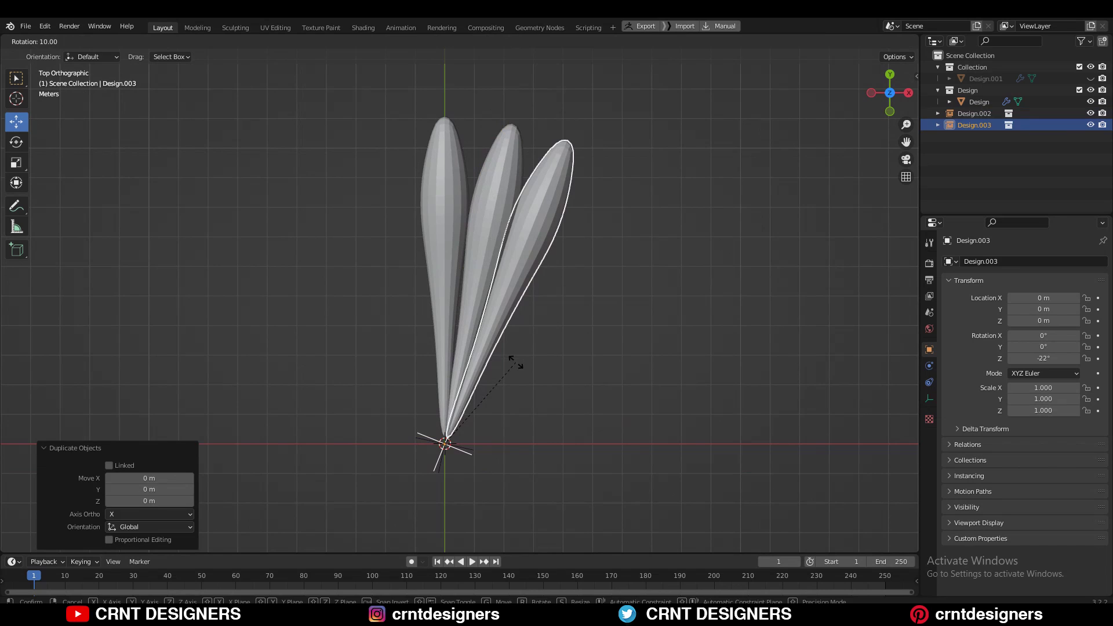
key("Return")
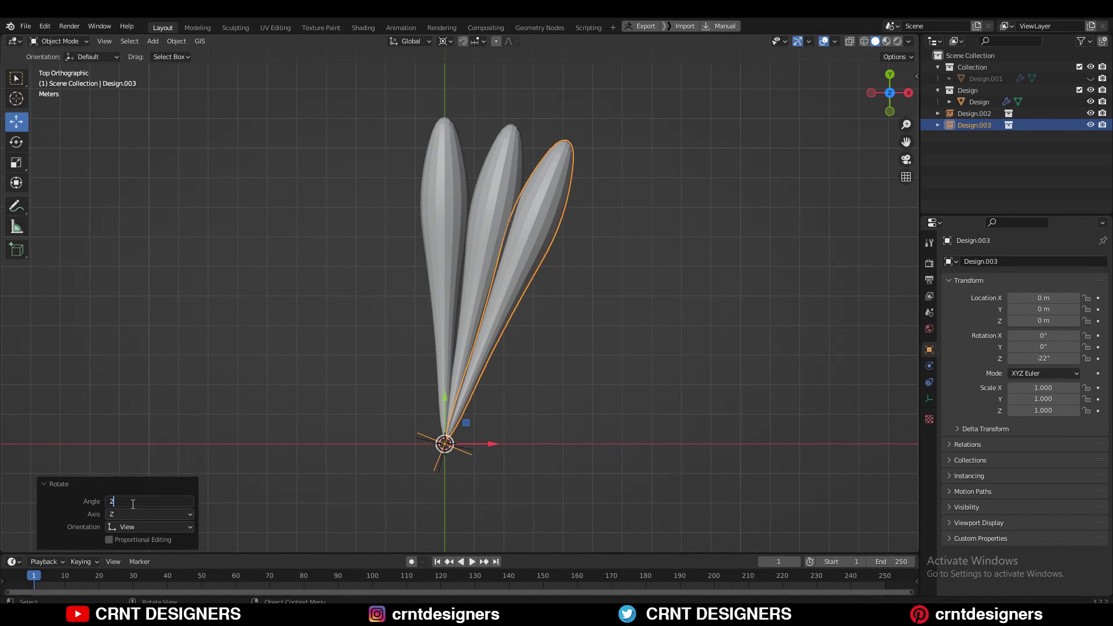
key("Return")
- Duplicate the third petal in place and rotate the copy another 12° clockwise about the 3D cursor
key("shift+d")
right_click(531, 288)
key("r")
key("1")
key("0")
key("Return")
left_click(115, 502)
type("12")
key("Return")
- Duplicate the fourth petal in place and rotate the copy 12° clockwise to make the fifth petal
key("shift+d")
key("Escape")
key("r")
key("1")
key("0")
key("Return")
left_click(149, 501)
type("12")
key("Return")
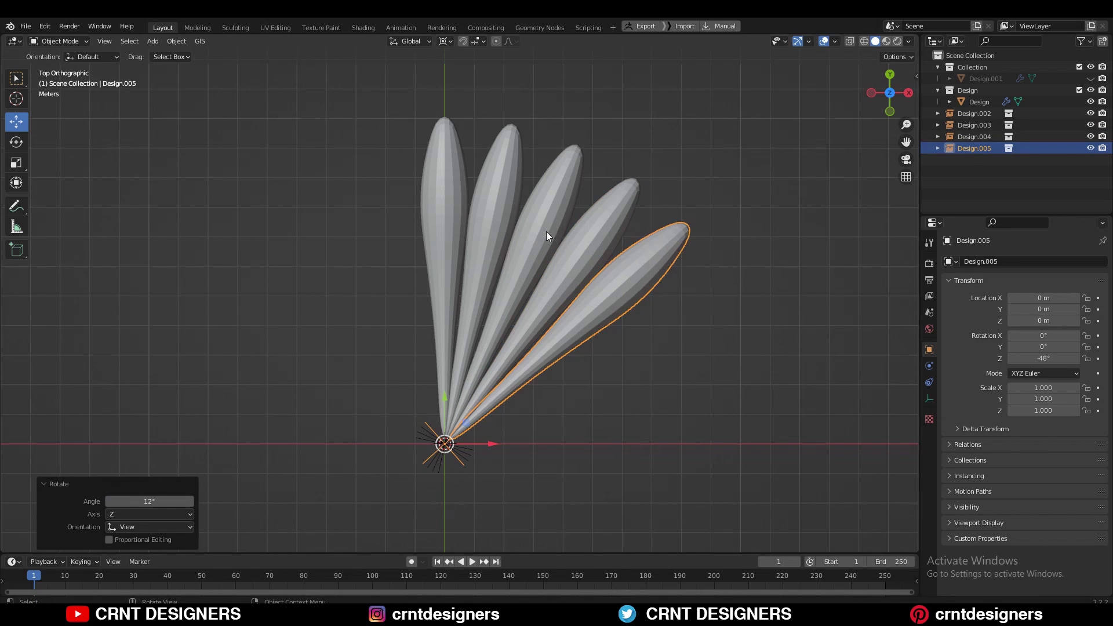
- Duplicate the second to fifth petals in place and rotate the four copies 48° clockwise about the 3D cursor
left_click(502, 203, "shift")
left_click(569, 208, "shift")
left_click(604, 232, "shift")
key("shift+d")
key("Escape")
key("r")
left_click(655, 422)
left_click(149, 501)
type("48")
key("Return")
- Duplicate the newest four petals in place and rotate this further set 48° clockwise around the origin
middle_click_drag(541, 393, 539, 290, "shift")
key("shift+d")
key("Escape")
key("r")
left_click(558, 372)
left_click(149, 502)
key("Return")
- Duplicate the four-petal set twice more, rotating each new set another 48° clockwise about the 3D cursor
key("shift+d")
key("r")
key("Return")
key("shift+d")
type("r25")
left_click(556, 321)
left_click(149, 500)
type("48")
key("Return")
- Close the petal ring with rotated duplicates in the remaining gap, and enlarge the Outliner to list the instances
key("shift+d")
key("Escape")
key("r")
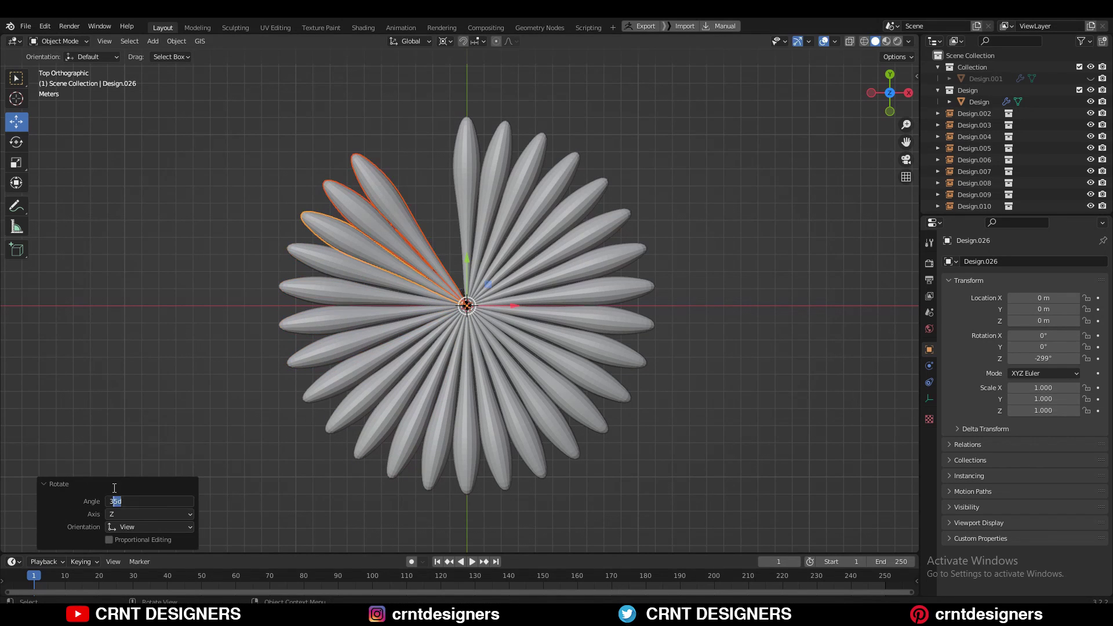
key("shift+d")
key("Escape")
key("r")
left_click(476, 144)
scroll(958, 204, "down", 2)
left_click_drag(959, 214, 962, 401)
scroll(968, 174, "up", 3)
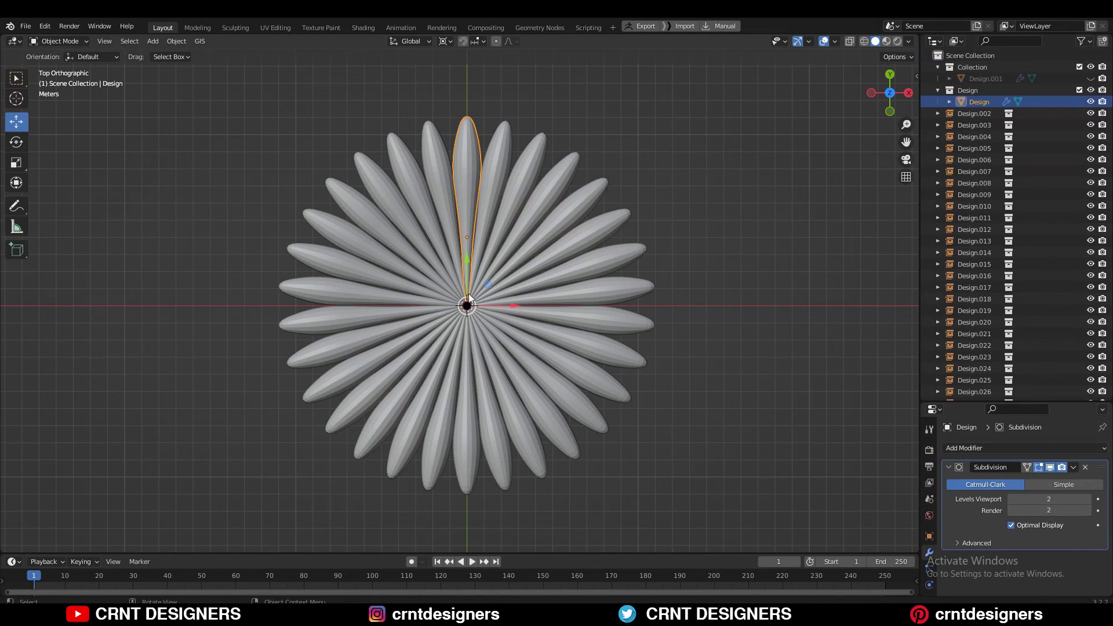
- Try to move the source petal's end vertices 13.275 m inward along Y, and undo the move
key("Tab")
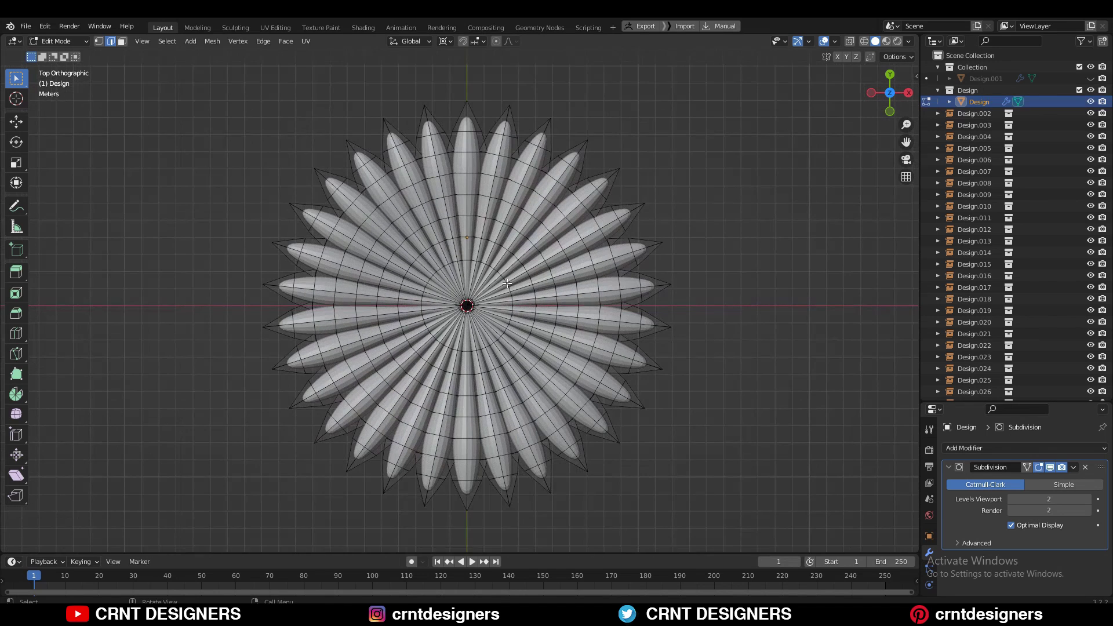
key("1")
left_click(464, 104)
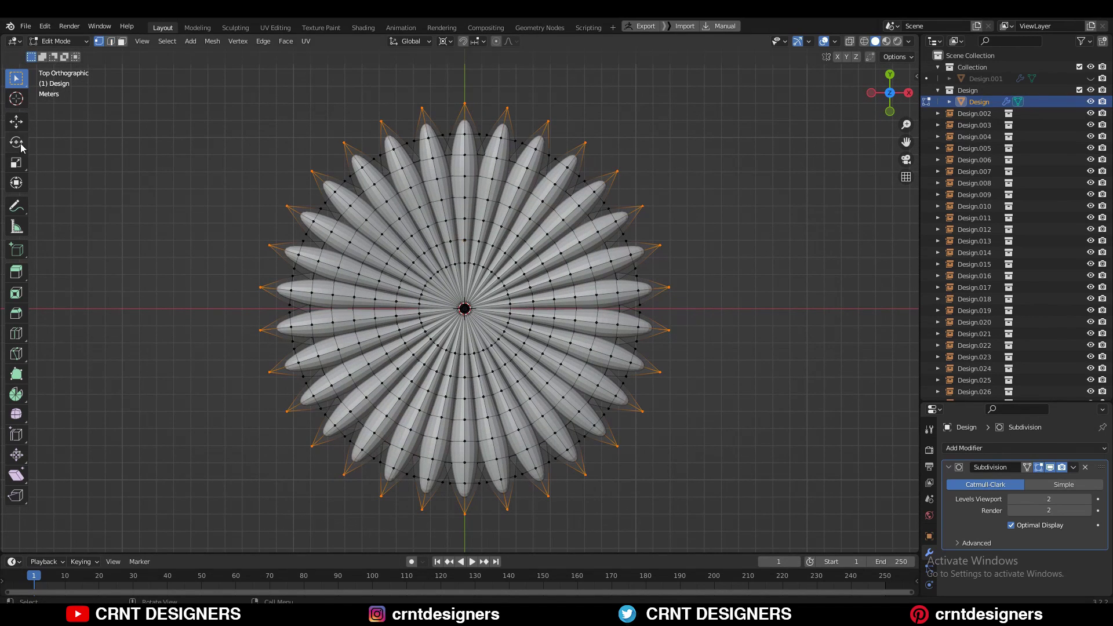
left_click(16, 121)
left_click_drag(467, 280, 571, 160)
middle_click_drag(571, 160, 823, 81)
left_click(889, 95)
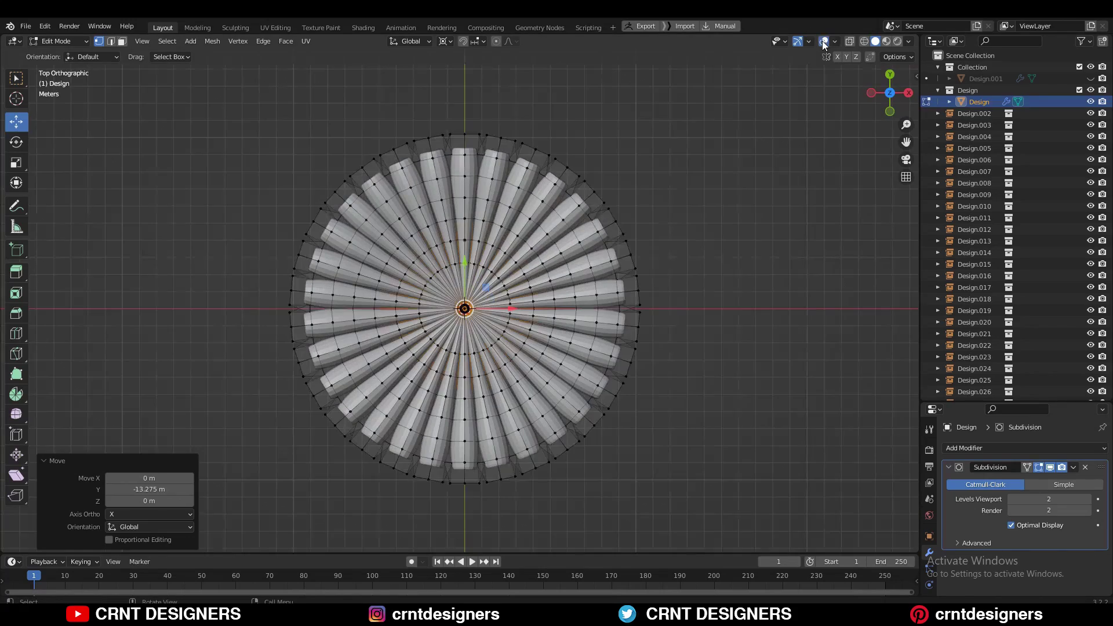
left_click(823, 41)
key("ctrl+z")
scroll(581, 176, "down", 2)
scroll(581, 177, "up", 5)
key("Tab")
key("Tab")
scroll(566, 217, "down", 3)
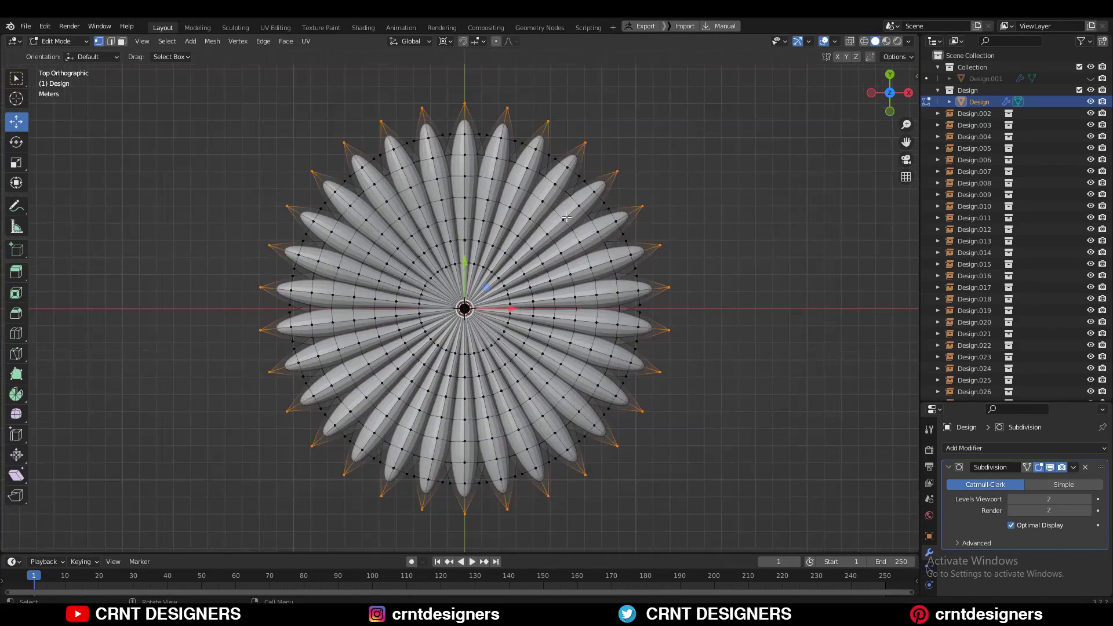
- Switch the source petal to edge selection and raise an inner edge loop about 0.45 m along Z
middle_click_drag(486, 238, 364, 164)
scroll(474, 244, "up", 3)
middle_click_drag(544, 186, 506, 255, "shift")
key("2")
key("a")
key("alt+a")
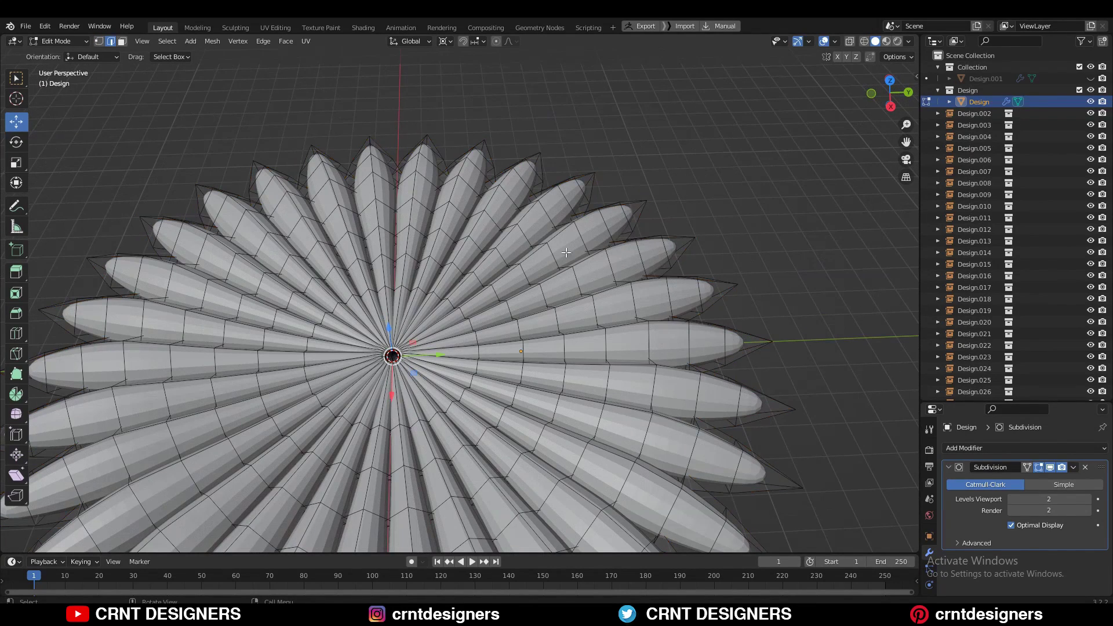
key("Tab")
middle_click_drag(763, 322, 441, 312)
key("Tab")
key("g")
key("z")
left_click(422, 331)
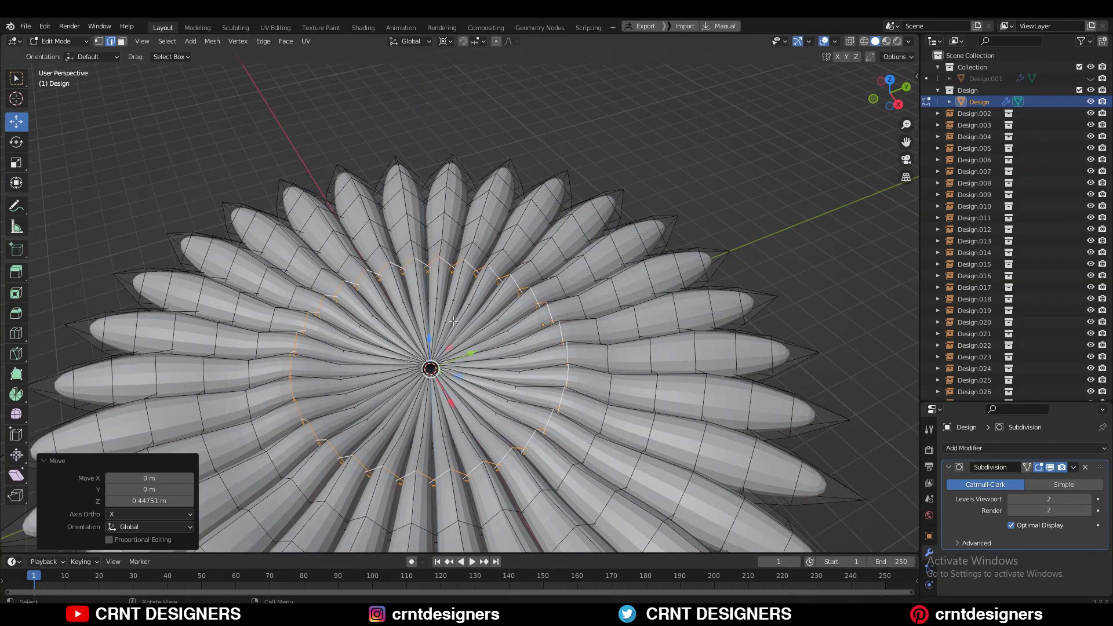
- Raise the next edge loop outward slightly, and apply Set Flow to the selected loops along the petal
left_click(576, 303, "alt")
left_click_drag(428, 331, 431, 326)
left_click(612, 290, "alt")
middle_click_drag(648, 300, 531, 277)
left_click(519, 277, "alt+shift")
right_click(742, 229)
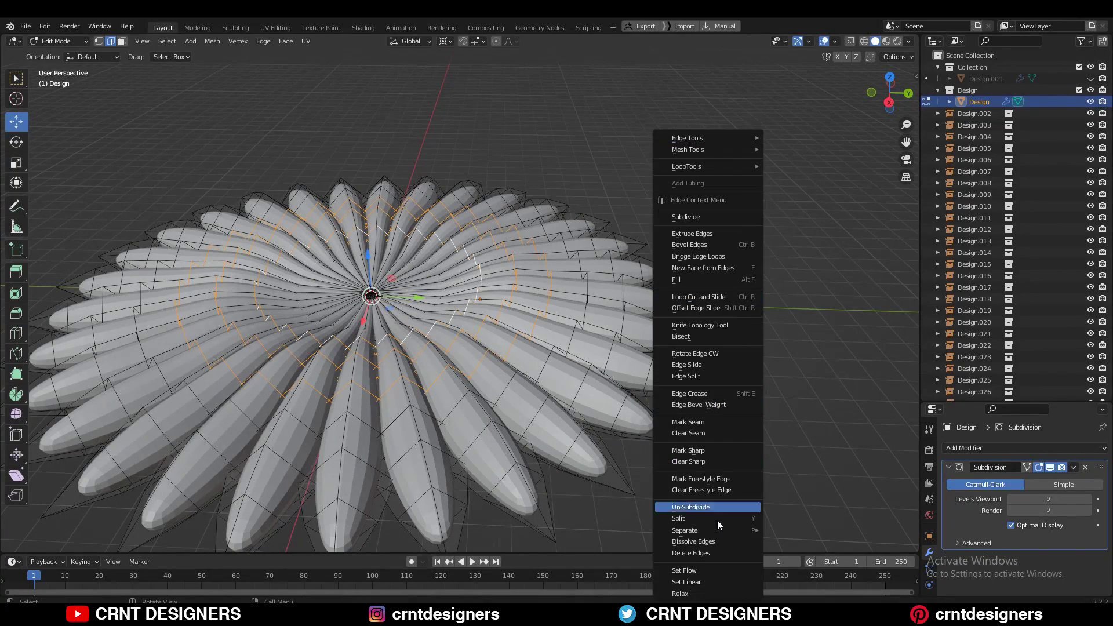
left_click(705, 569)
middle_click_drag(682, 262, 628, 214)
key("Tab")
key("Tab")
- Move the whole source petal mesh 6 m outward along Y in top view
left_click(888, 81)
scroll(553, 203, "down", 2)
key("a")
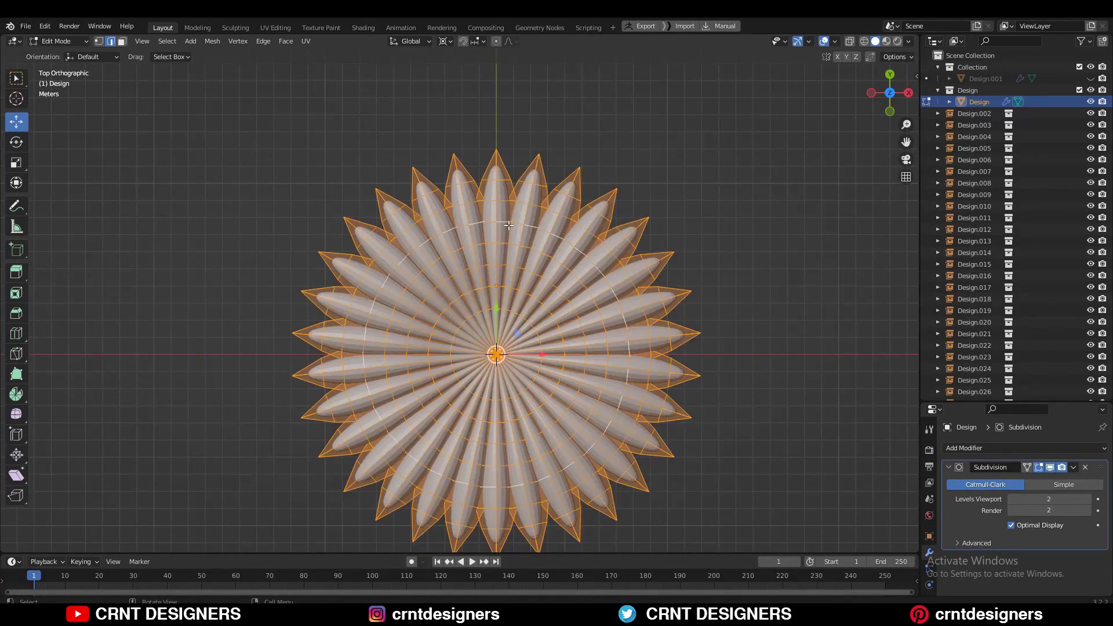
key("g")
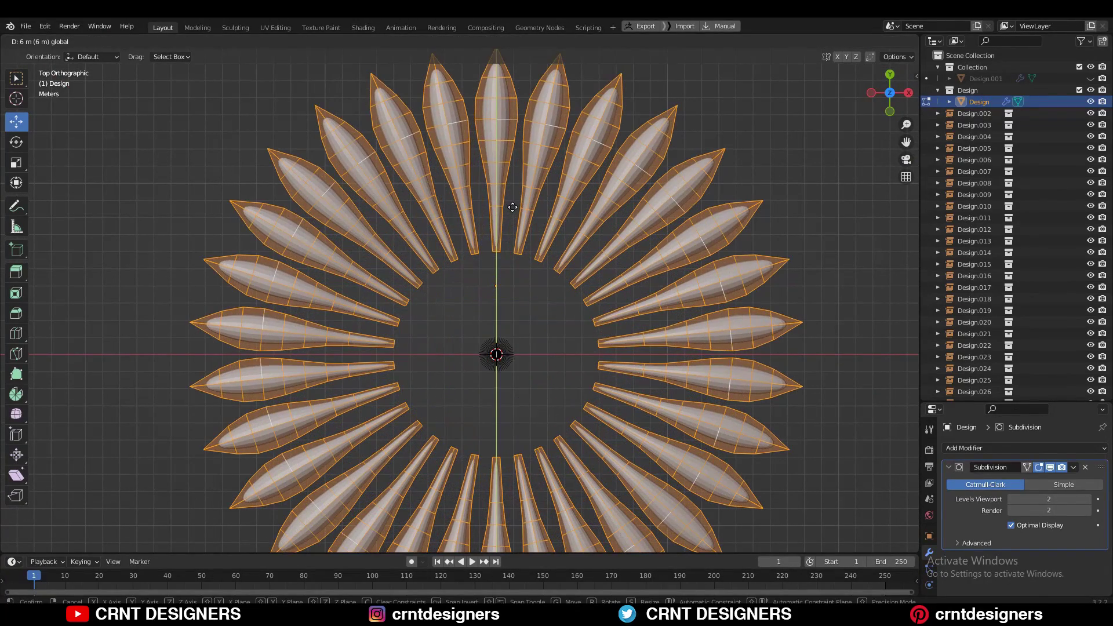
left_click(512, 210)
scroll(551, 234, "down", 1)
middle_click_drag(554, 265, 537, 255, "shift")
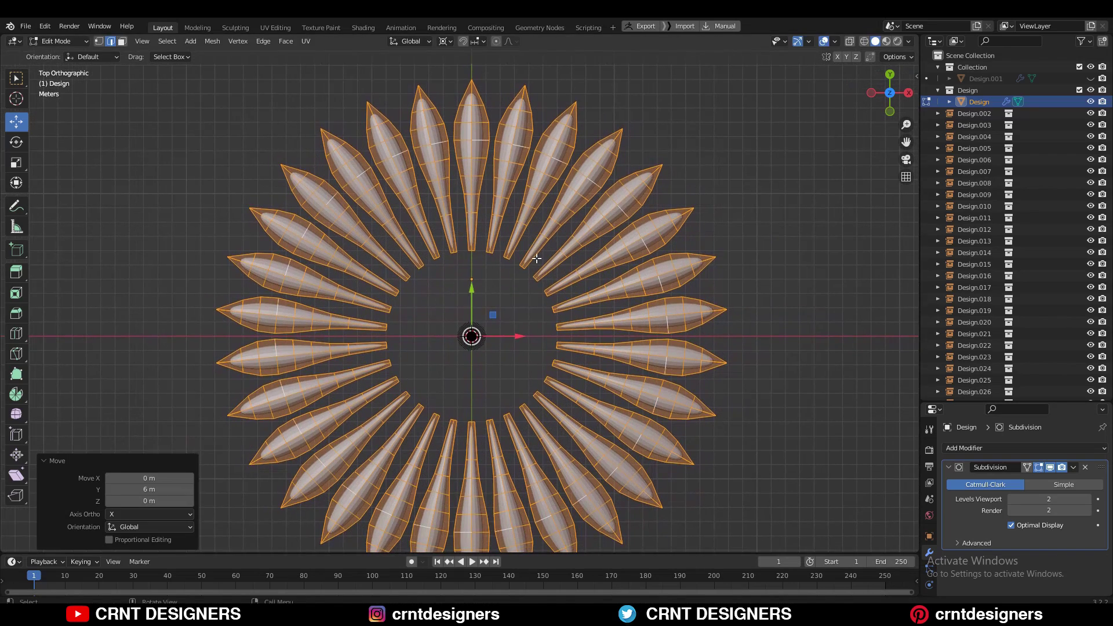
- Set the transform pivot to Individual Origins and rotate the petal mesh 65° counterclockwise in top view
key("r")
key("Escape")
left_click(442, 41)
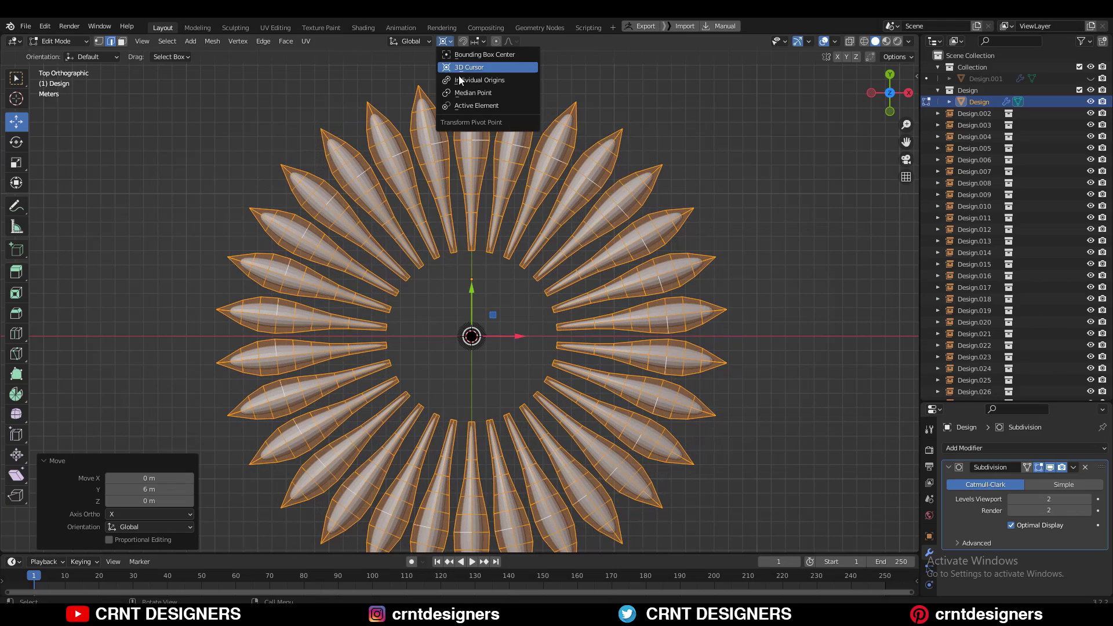
left_click(460, 83)
key("r")
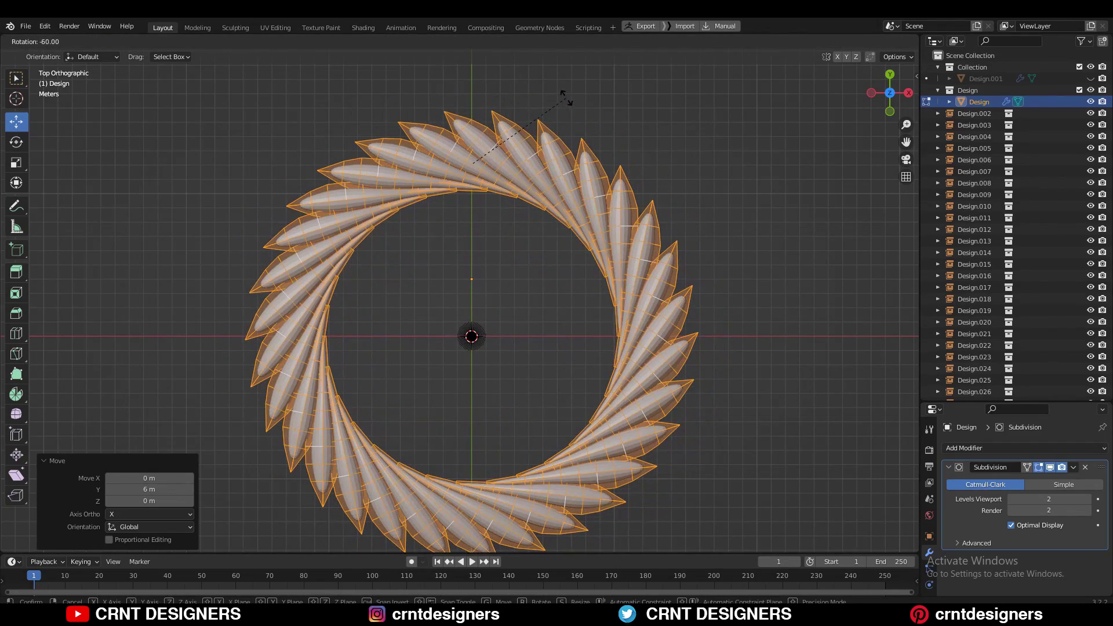
right_click(530, 228)
middle_click_drag(533, 229, 535, 292, "shift")
key("r")
scroll(556, 180, "down", 2)
left_click(539, 177)
scroll(562, 169, "down", 2)
left_click(824, 41)
middle_click_drag(597, 238, 580, 220)
key("alt+shift+z")
- Switch the transform orientation to Normal and tilt the petal mesh 10° about its X axis
left_click(16, 142)
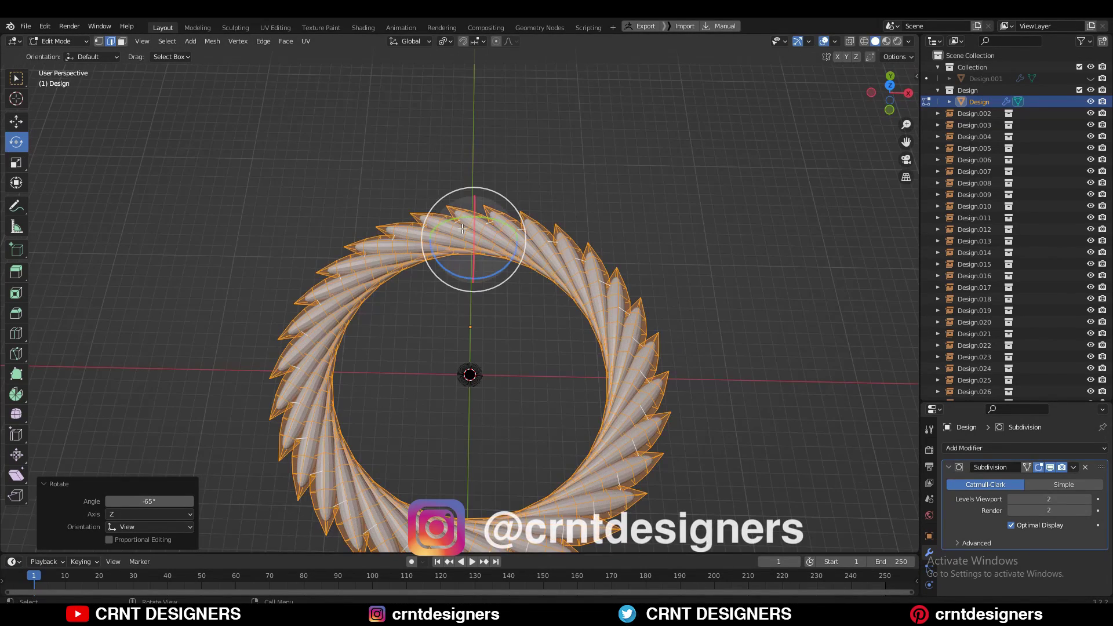
middle_click_drag(462, 229, 481, 174)
left_click(409, 41)
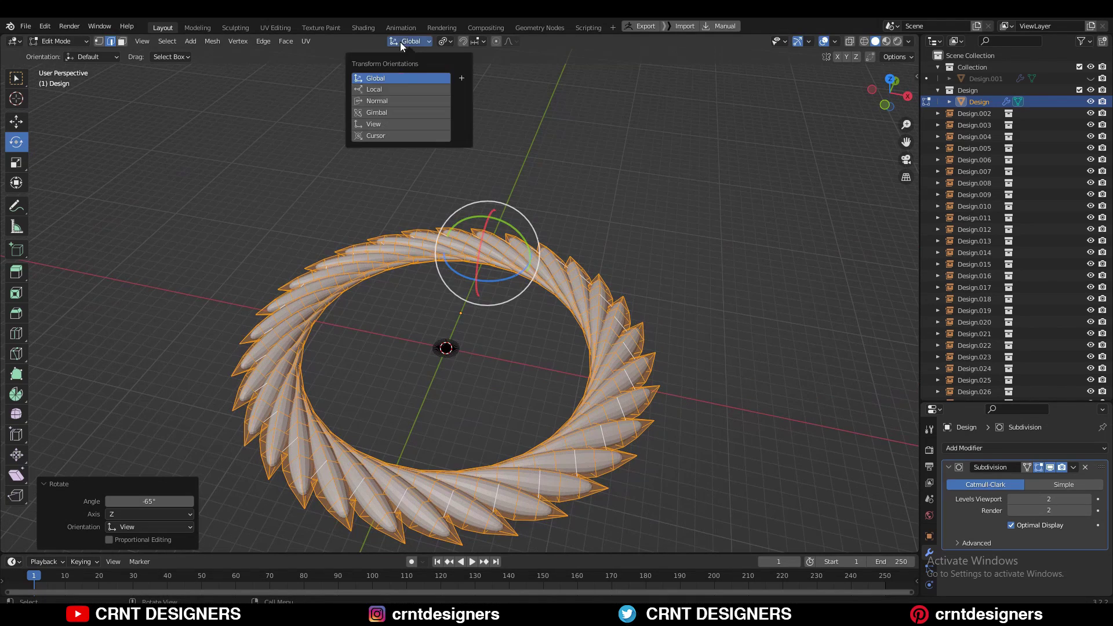
left_click(398, 102)
left_click_drag(499, 227, 506, 230)
middle_click_drag(505, 231, 801, 124)
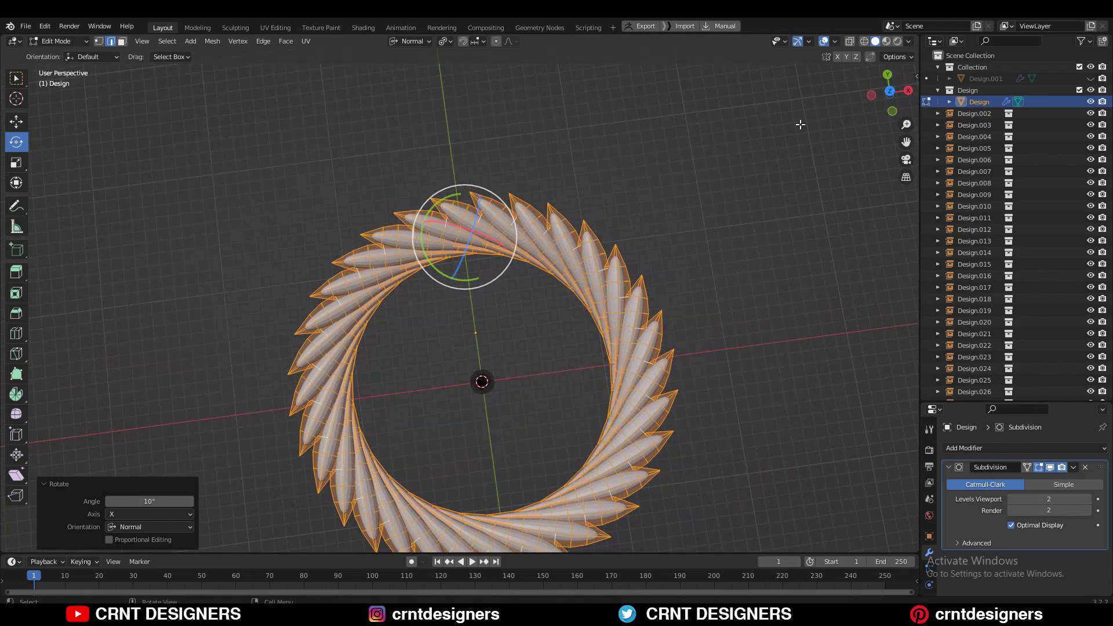
- Move the petal mesh 1 m along its normal-oriented Z axis
left_click(888, 91)
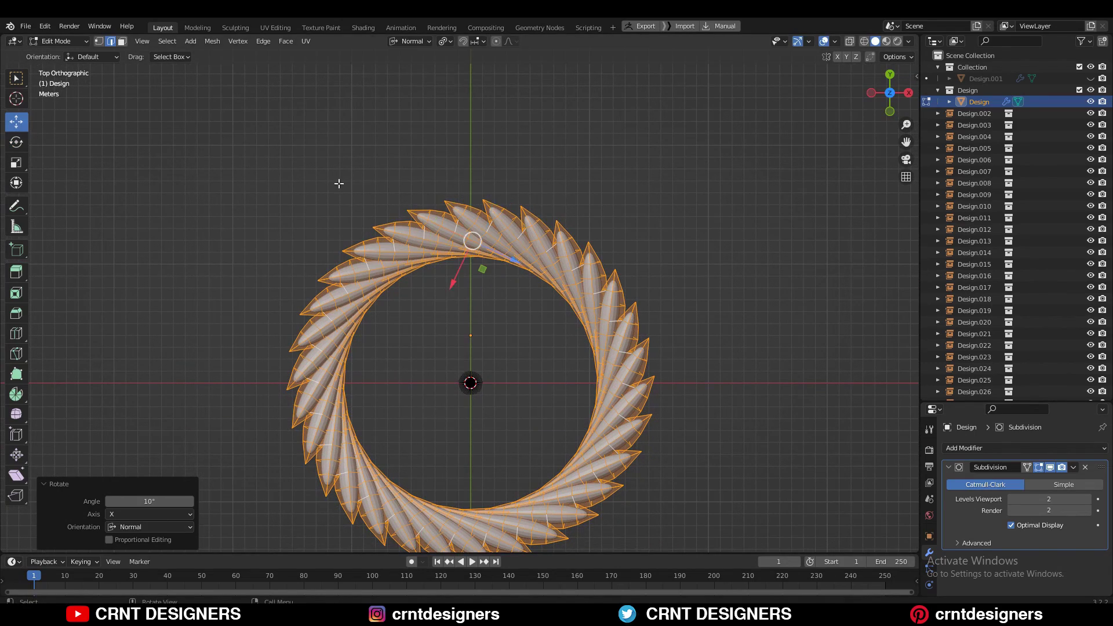
mouse_move(511, 255)
left_mouse_down("ctrl")
mouse_move(536, 263)
mouse_move(524, 253)
left_mouse_up("ctrl")
middle_click_drag(524, 252, 510, 168)
scroll(545, 179, "up", 2)
left_click_drag(538, 277, 566, 288)
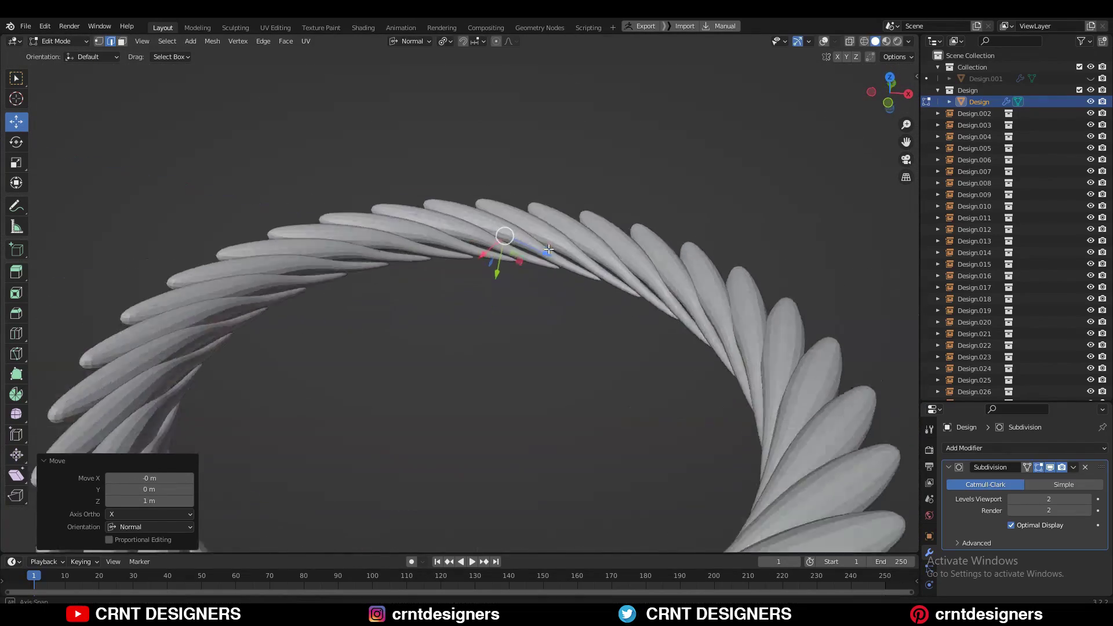
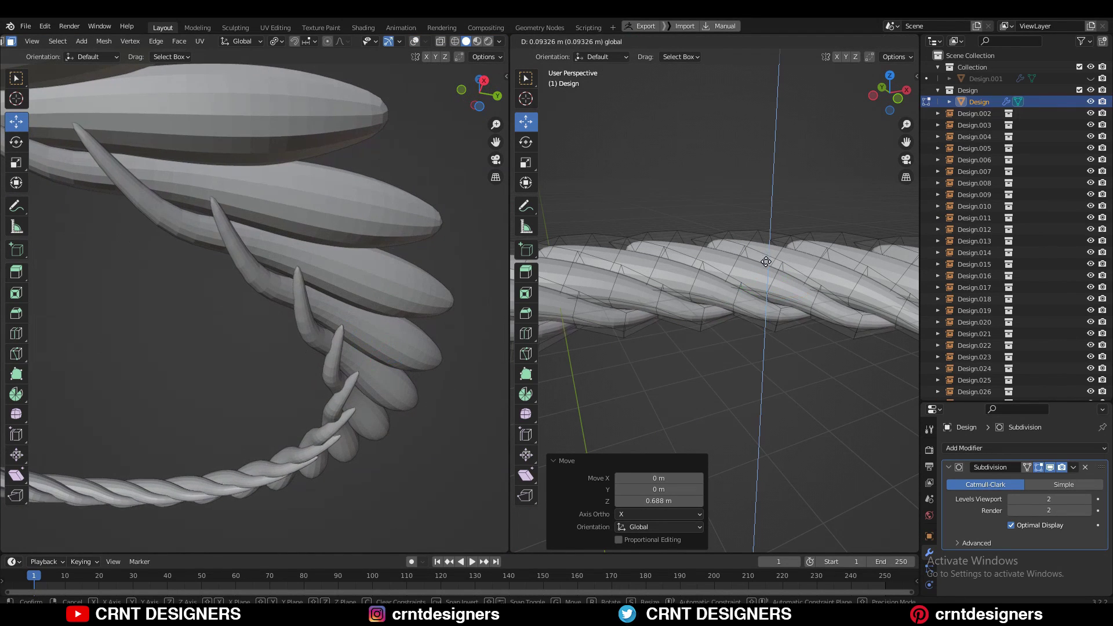
- Select the edges across the thin inner end of the source petal
middle_click_drag(727, 277, 744, 211)
left_click(743, 216, "alt")
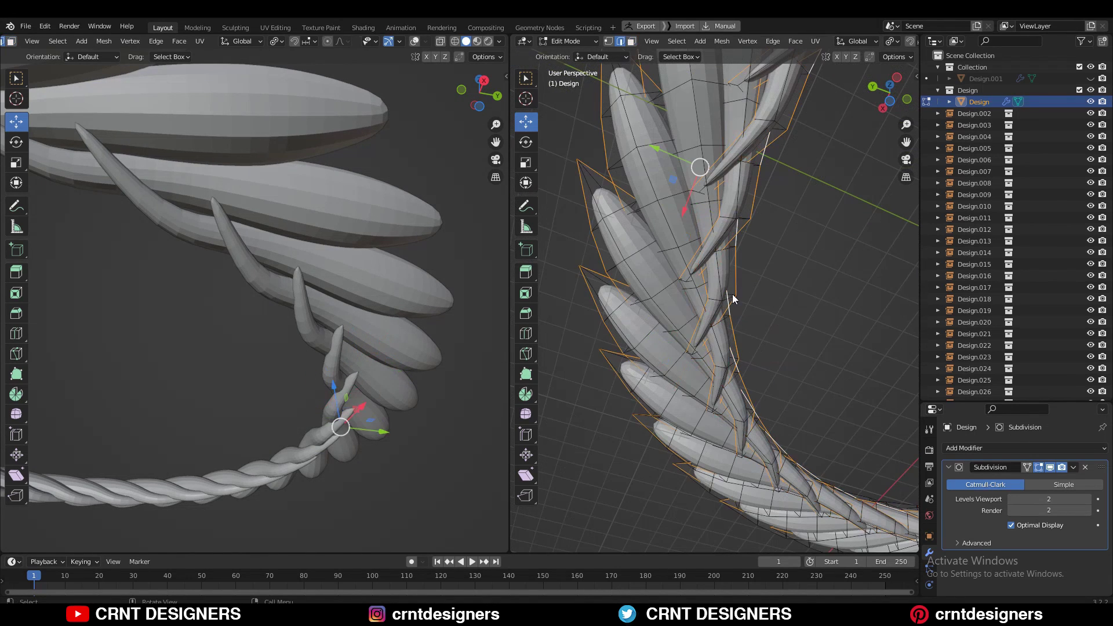
key("Tab")
key("Tab")
right_click(847, 246)
middle_click_drag(730, 298, 731, 333)
left_click(843, 261)
left_click(765, 298)
- Try nudging the selected edges at the petal's thin inner end, and undo both moves
left_click_drag(672, 304, 665, 304)
middle_click_drag(702, 215, 767, 256)
left_click_drag(760, 346, 759, 335)
middle_click_drag(751, 333, 634, 397)
middle_click_drag(197, 302, 355, 344)
key("ctrl+z")
key("ctrl+z")
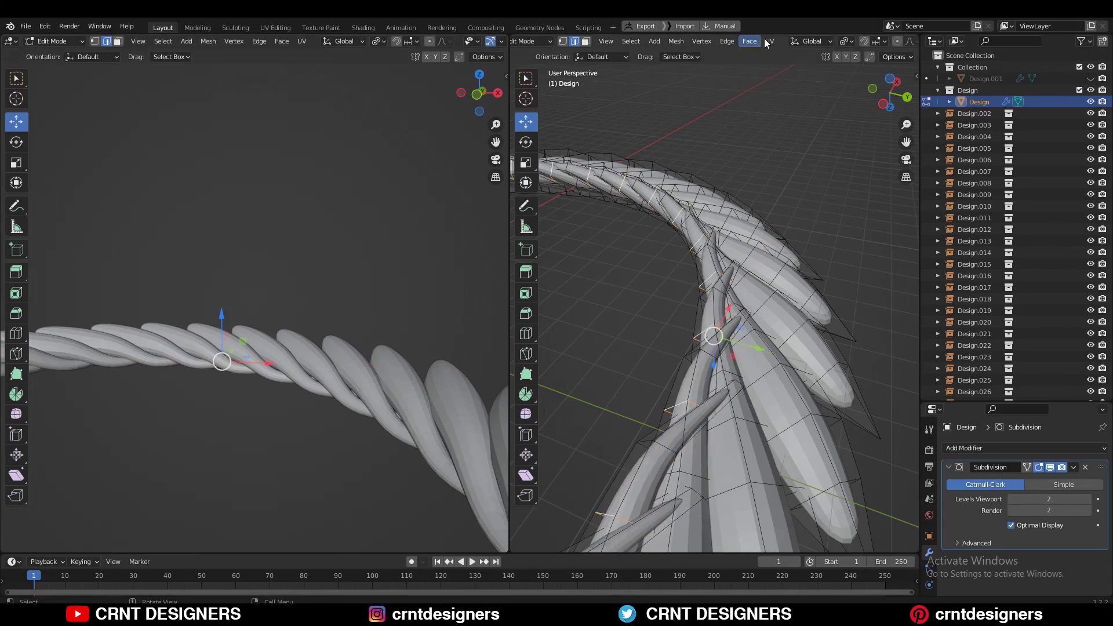
- Set the orientation to Normal and shift the selected thin-end edges along their own axis, repeating the operation once
left_click(811, 41)
left_click(807, 92)
middle_click_drag(748, 318, 718, 296)
left_click_drag(719, 296, 707, 264)
key("shift+r")
middle_click_drag(707, 263, 753, 290)
- Try Set Flow with tension 180 on an edge loop at the petal's thin end, and undo it
left_click(631, 281, "alt")
right_click(823, 278)
left_click(802, 463)
middle_click_drag(802, 406, 754, 278)
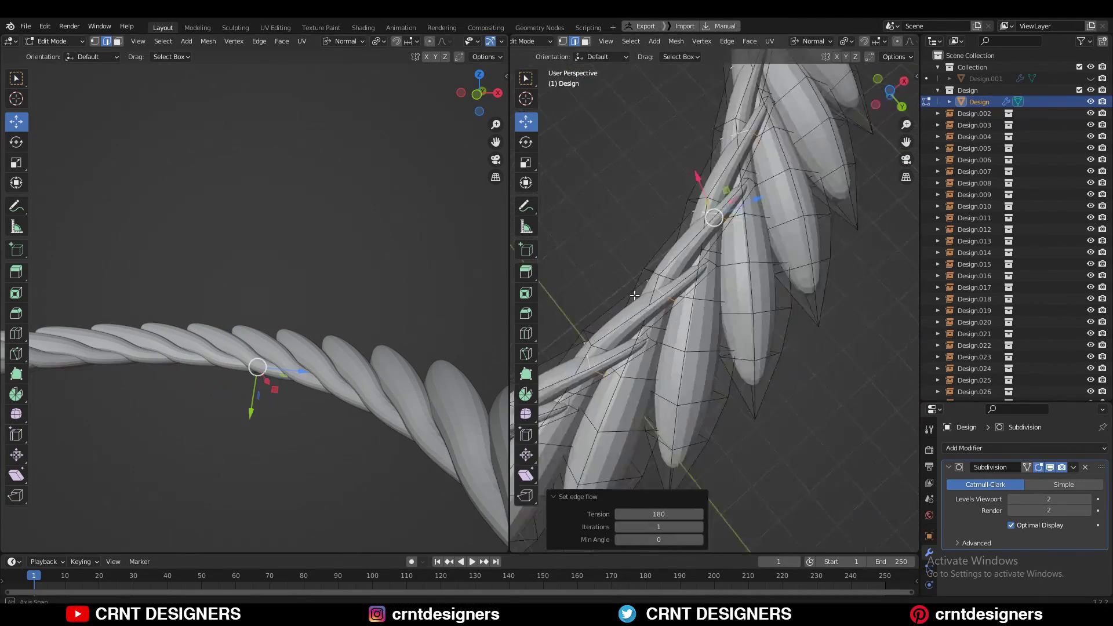
key("ctrl+z")
- Move the selected thin-end edges about 0.02 m in X and 0.11 m in Y from below, and adjust the end's height along Z
left_click(893, 92)
left_click_drag(745, 182, 745, 211)
left_click(746, 210)
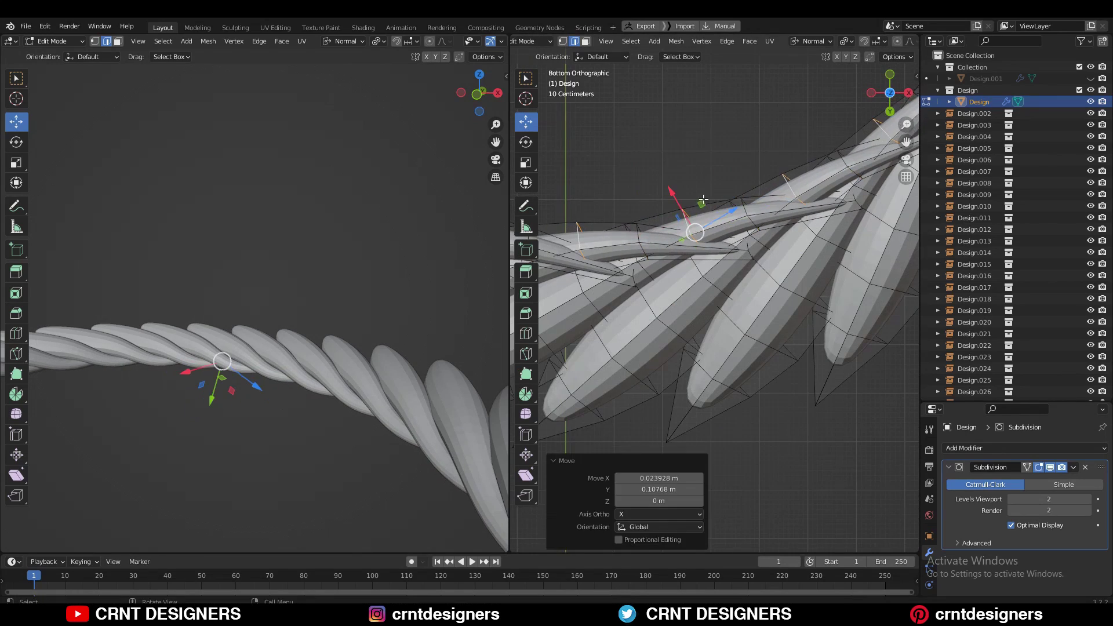
middle_click_drag(746, 210, 753, 243)
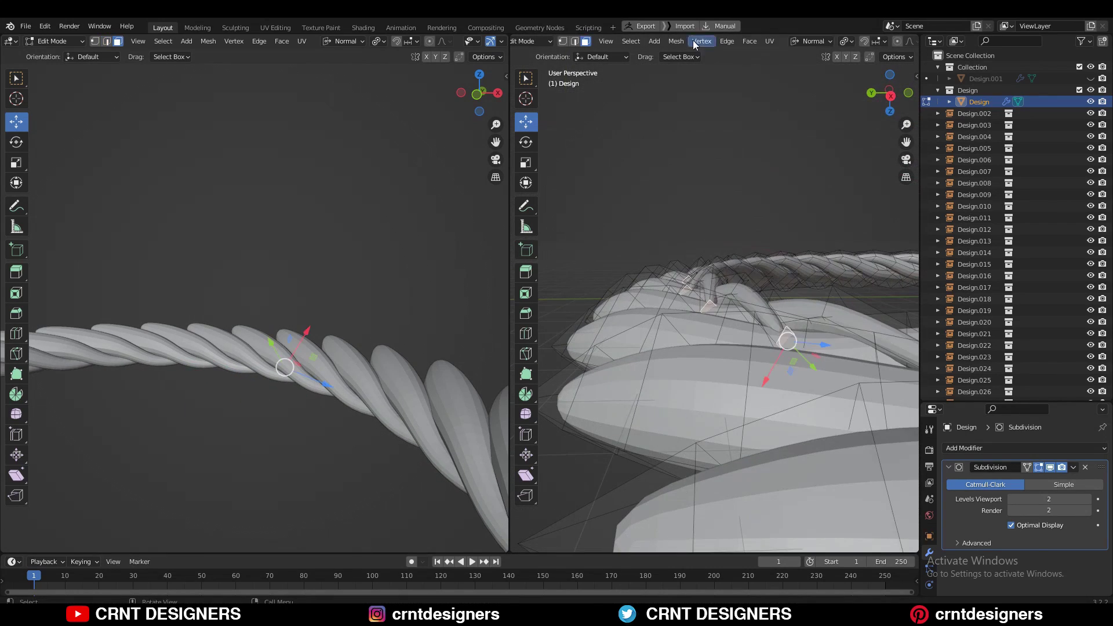
key("g")
key("z")
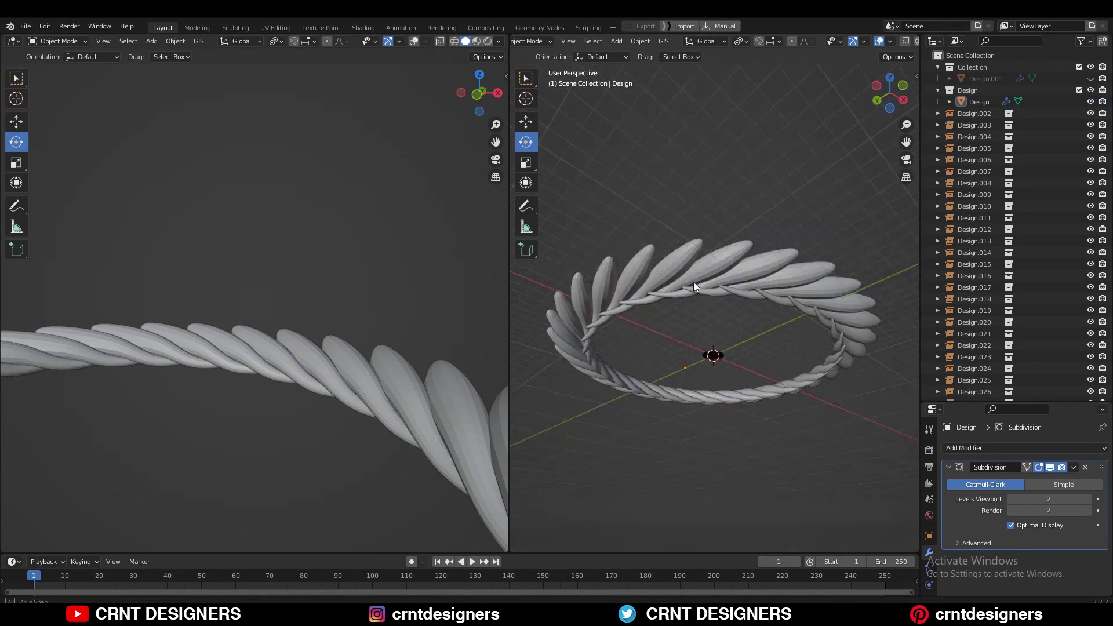
- Add another lengthwise edge loop to the selection and push the selected loops inward with Shrink/Fatten
middle_click_drag(693, 282, 748, 409)
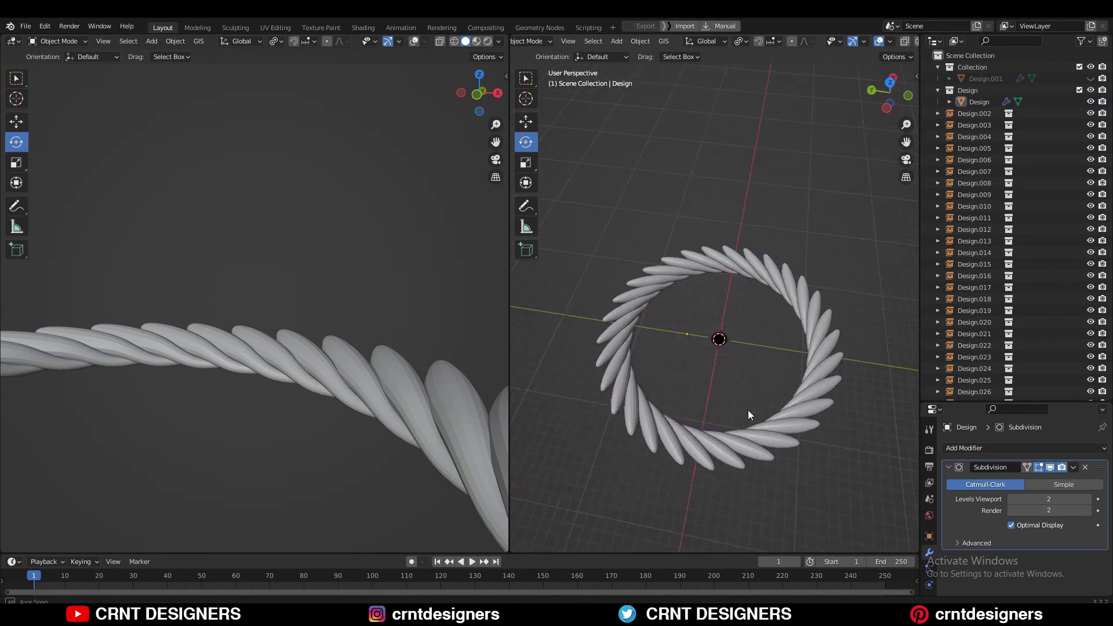
scroll(778, 372, "up", 2)
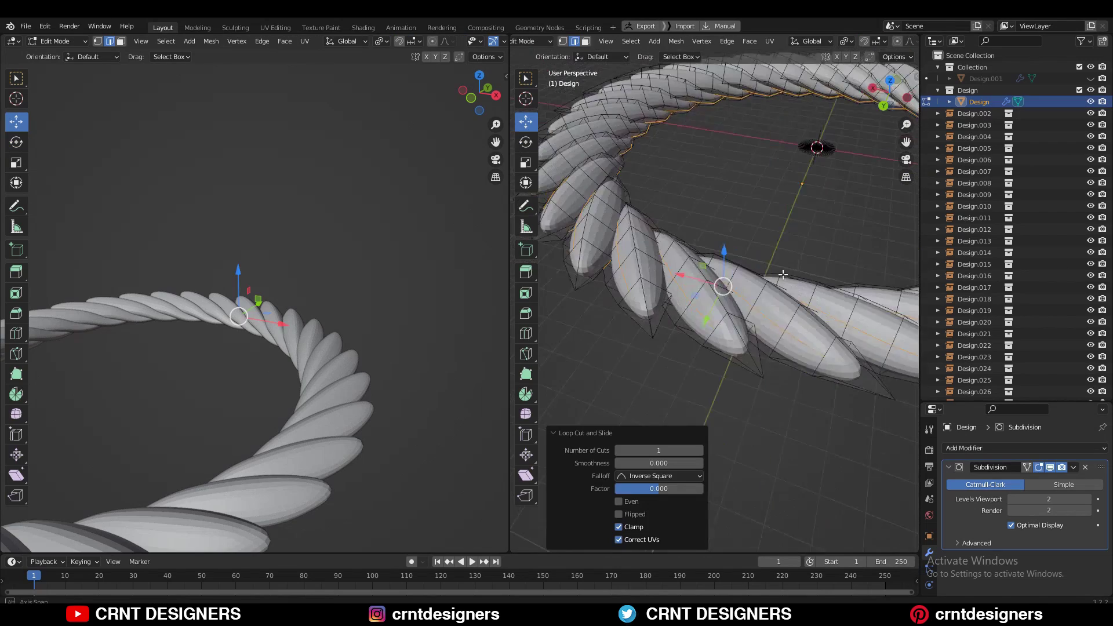
middle_click_drag(782, 274, 736, 256)
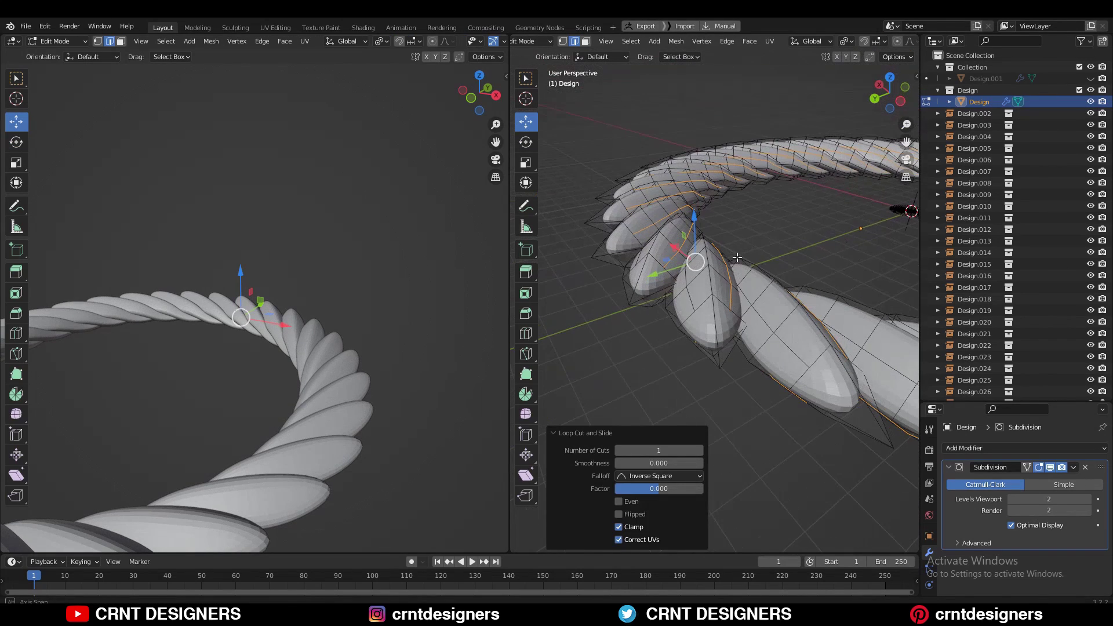
left_click(688, 297, "alt+shift")
middle_click_drag(798, 229, 778, 257, "shift")
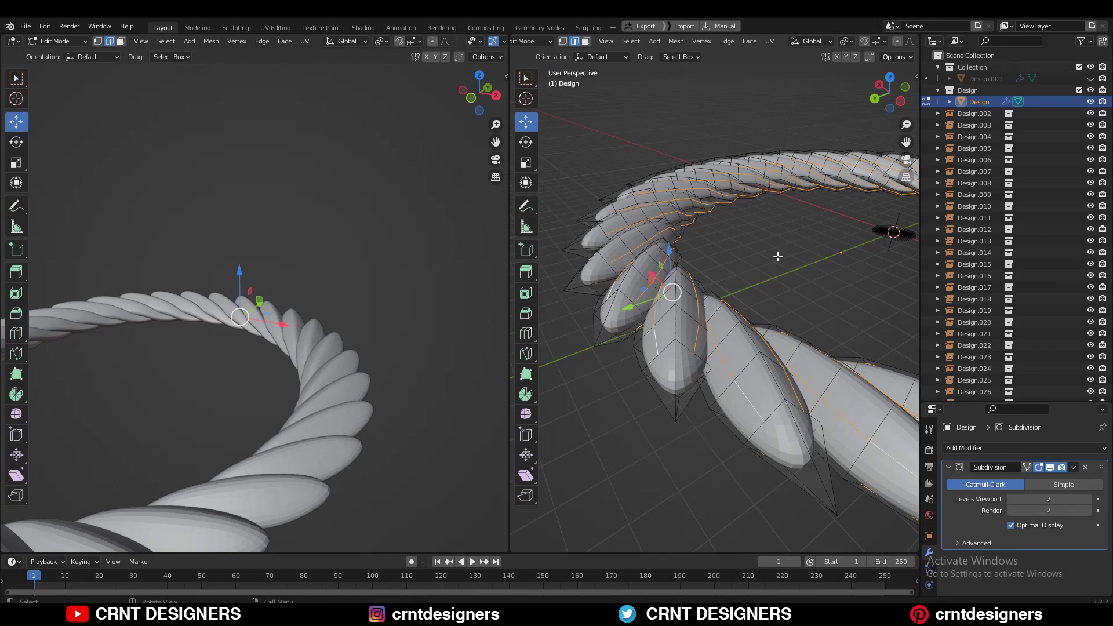
key("F3")
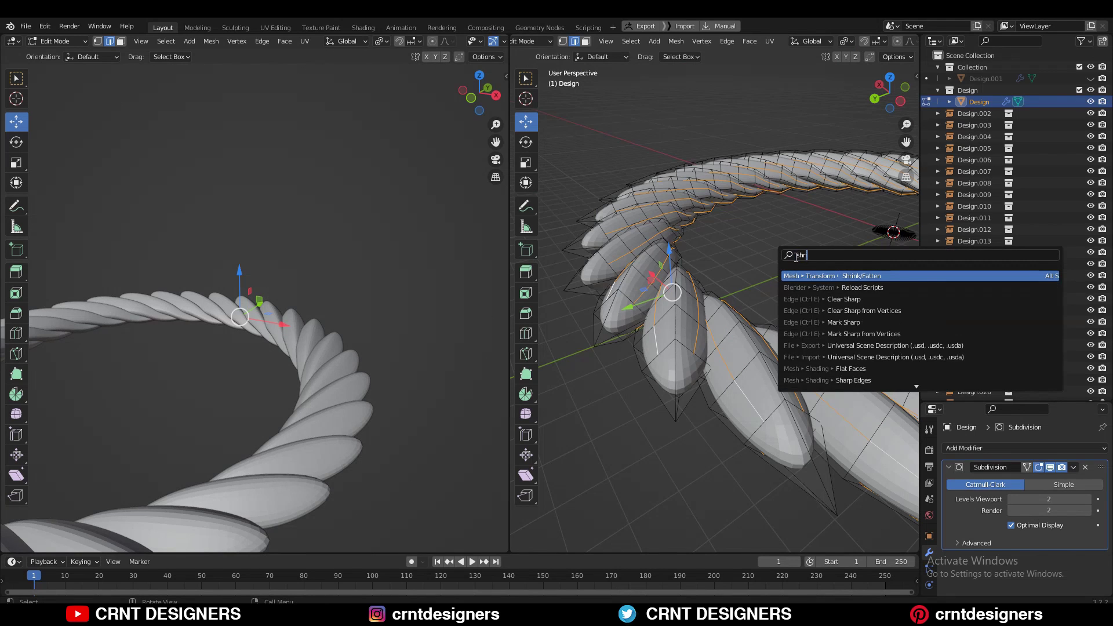
key("Return")
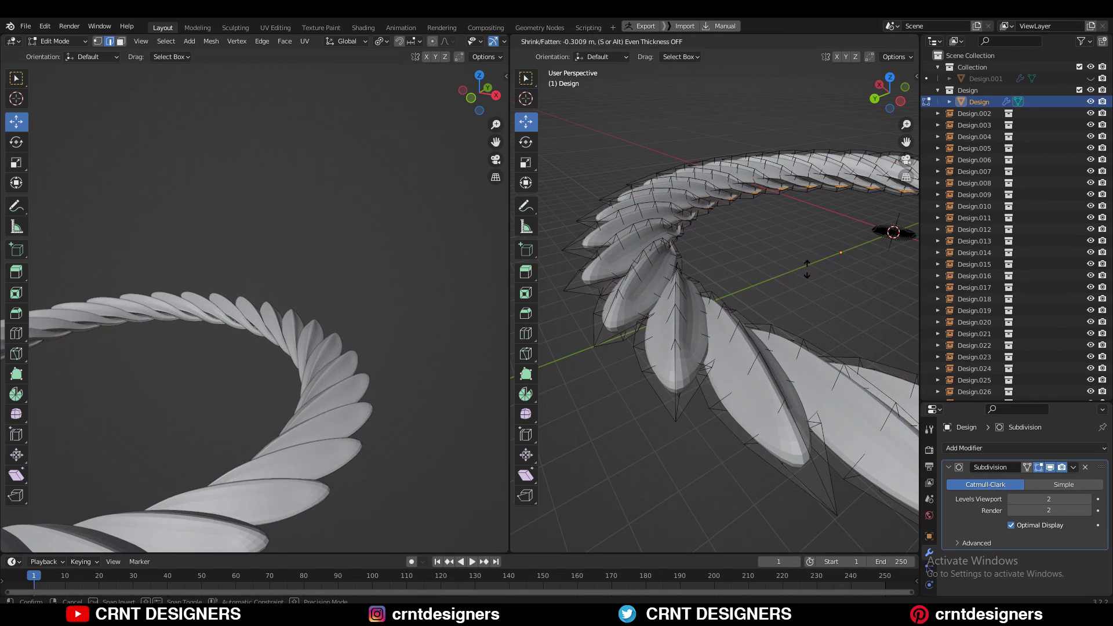
left_click(812, 259)
middle_click_drag(739, 250, 707, 225)
key("Tab")
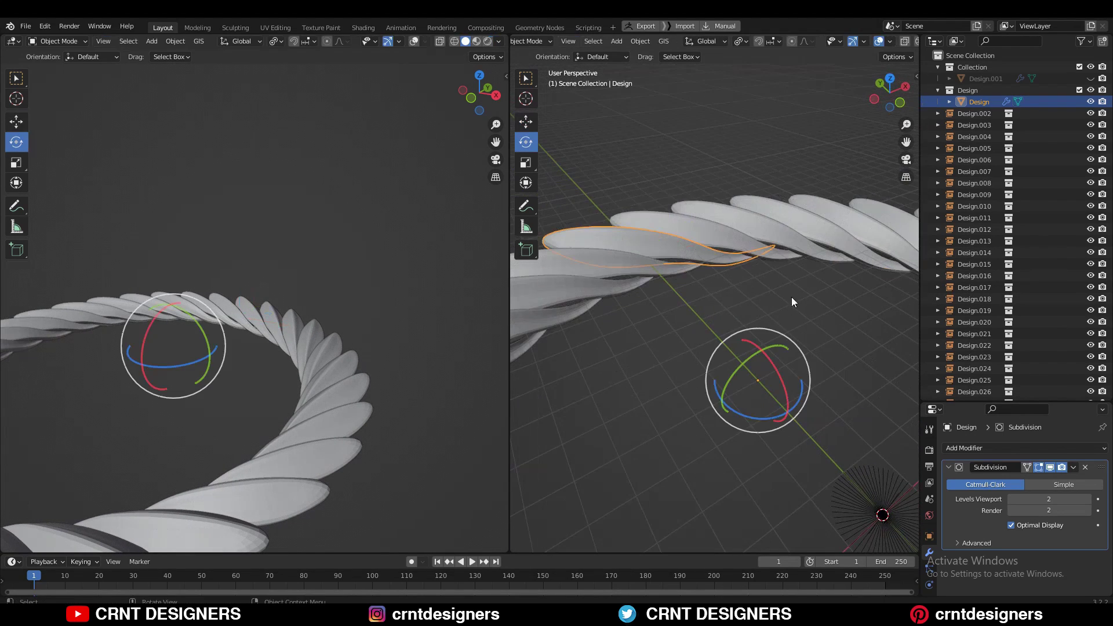
- Examine the grooved petals and their thin inner ends from several angles
left_click(795, 307)
scroll(753, 191, "down", 4)
scroll(319, 194, "down", 4)
middle_click_drag(319, 194, 300, 255)
scroll(300, 255, "up", 3)
middle_click_drag(337, 300, 405, 267)
scroll(406, 267, "up", 2)
- From the top view with X-ray, deselect the thin-end edges so only the groove edges on the petal's wide part stay selected
key("ctrl+z")
key("Tab")
key("KP_7")
left_click_drag(788, 239, 711, 367)
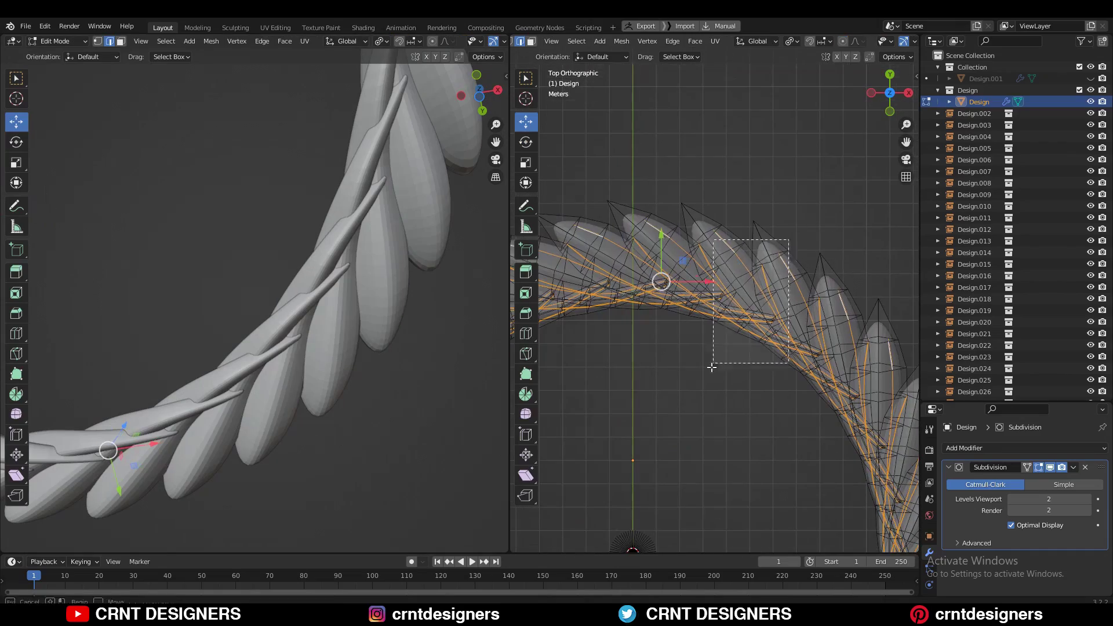
middle_click_drag(681, 378, 701, 313)
scroll(823, 41, "down", 3)
left_click(849, 41)
middle_click_drag(713, 243, 703, 192)
key("ctrl+z")
left_click(888, 84)
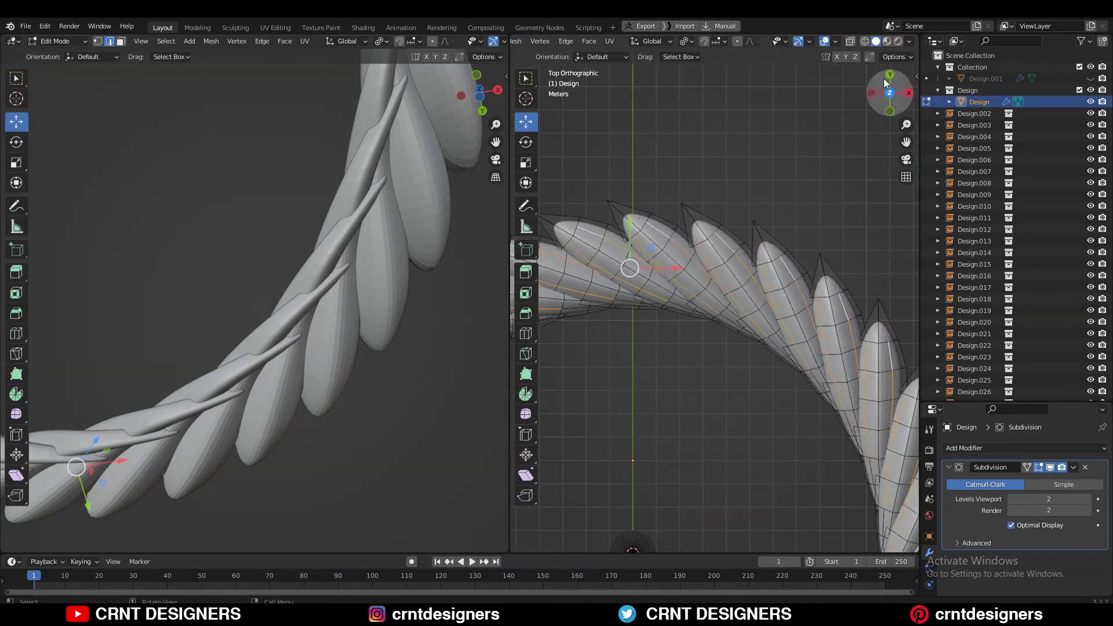
left_click(850, 41)
left_click_drag(750, 282, 690, 345)
- Push the selected groove edges on the petal inward with Shrink/Fatten
middle_click_drag(747, 311, 799, 312)
scroll(738, 380, "up", 3)
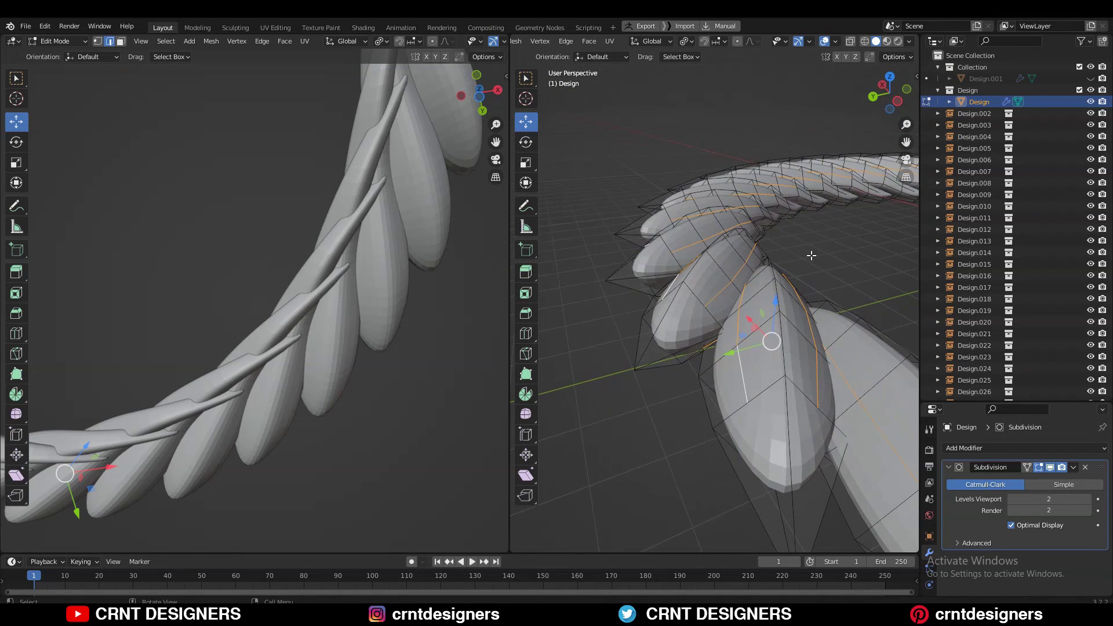
key("F3")
key("Return")
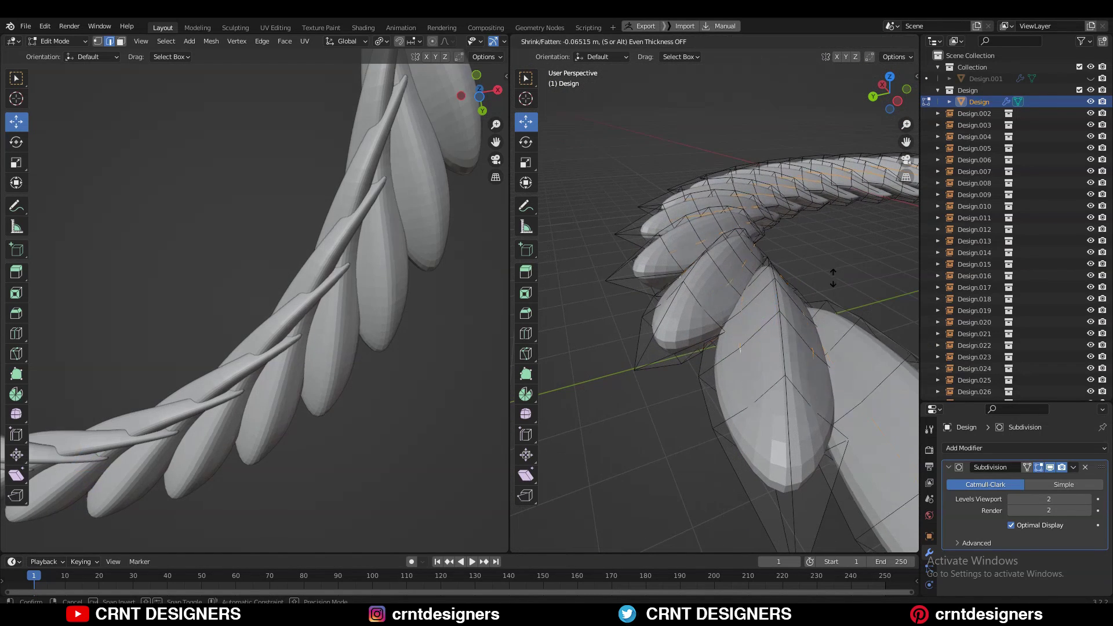
left_click(825, 305)
middle_click_drag(424, 273, 406, 244)
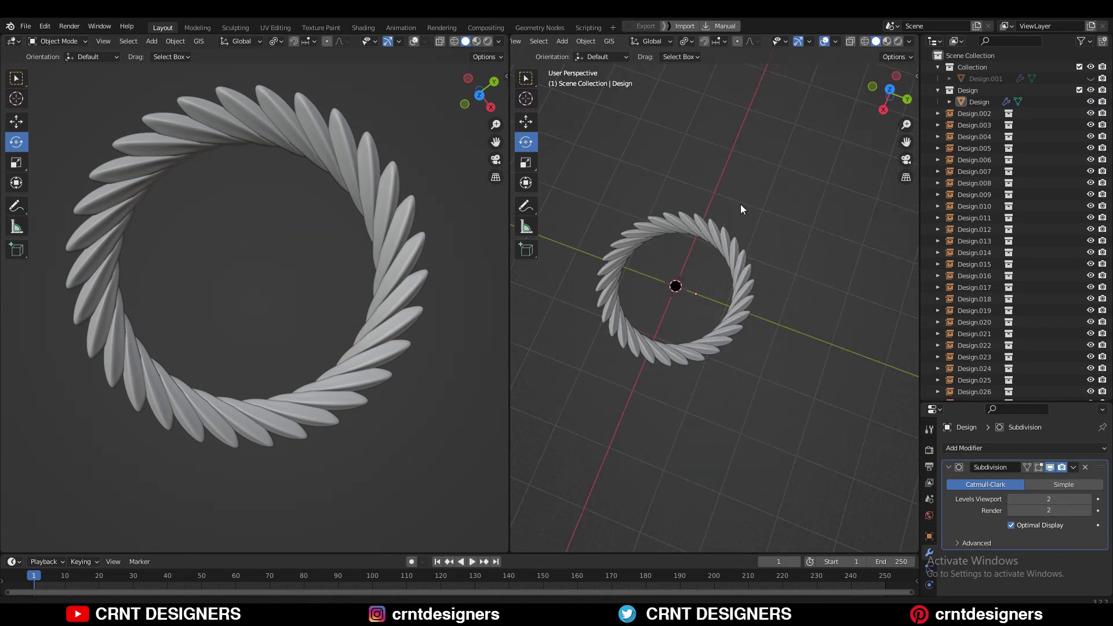
- Merge the two side-by-side 3D viewports into a single one
scroll(724, 232, "up", 2)
middle_click_drag(716, 278, 777, 168)
scroll(801, 229, "up", 2)
middle_click_drag(801, 228, 797, 84)
scroll(797, 84, "down", 5)
right_click(510, 339)
left_click(503, 338)
middle_click_drag(616, 197, 635, 194)
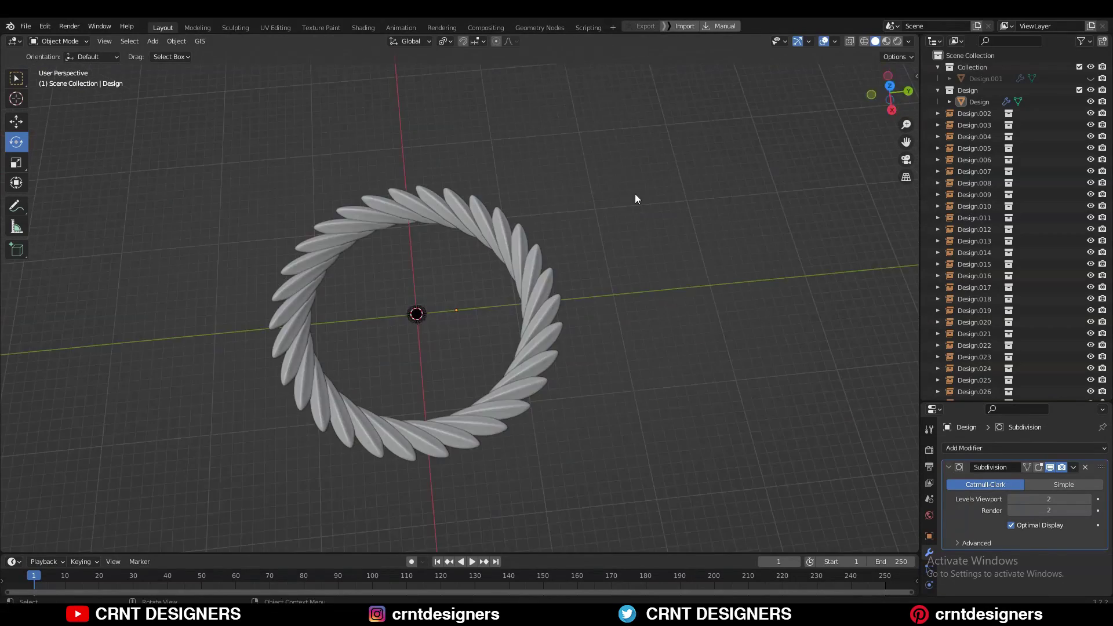
- Add a Bezier circle at the origin and scale it up to follow the petal ring's inner edge
key("KP_7")
middle_click_drag(626, 130, 620, 200)
key("shift+a")
mouse_move(571, 81)
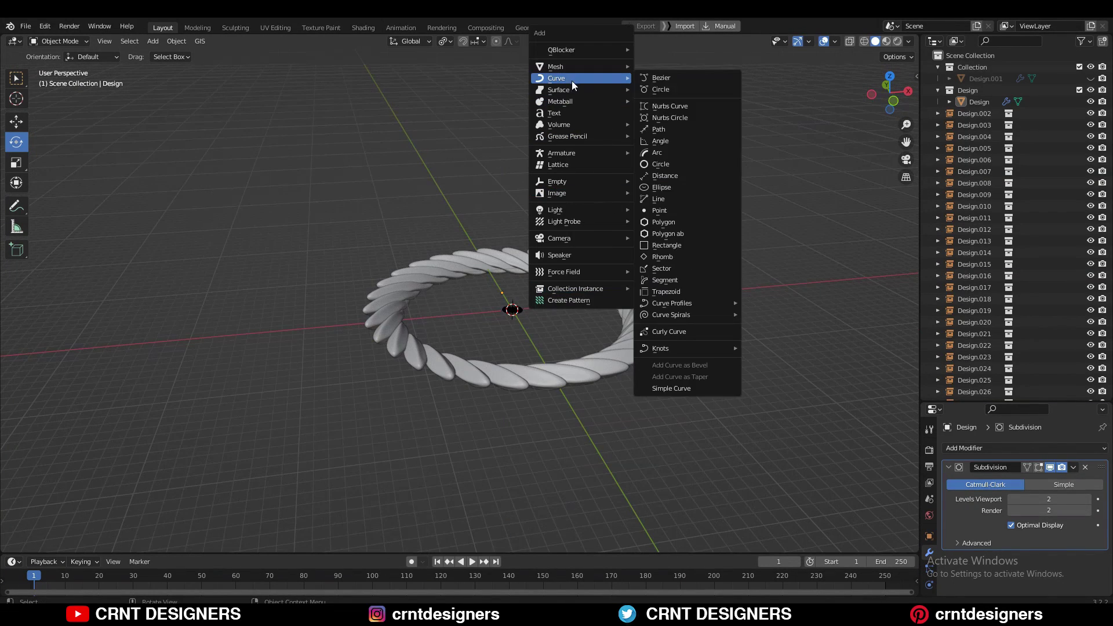
left_click(656, 88)
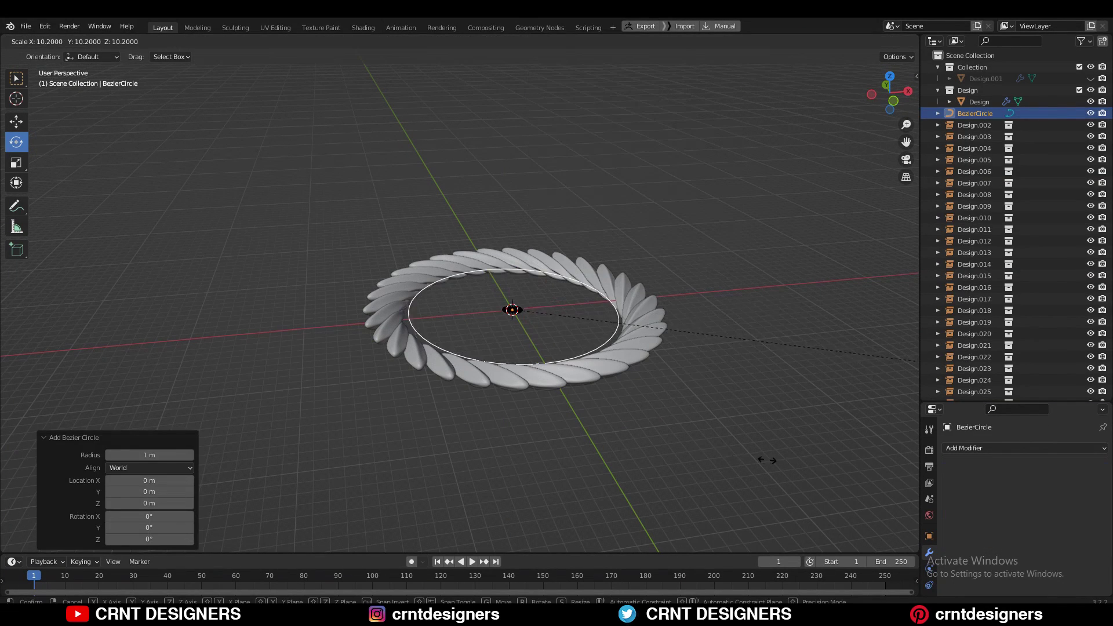
left_click(828, 479)
- Add a second, smaller Bezier circle at the ring's centre as a profile and adjust its scale
middle_click_drag(623, 324, 708, 293)
scroll(707, 294, "up", 3)
key("shift+a")
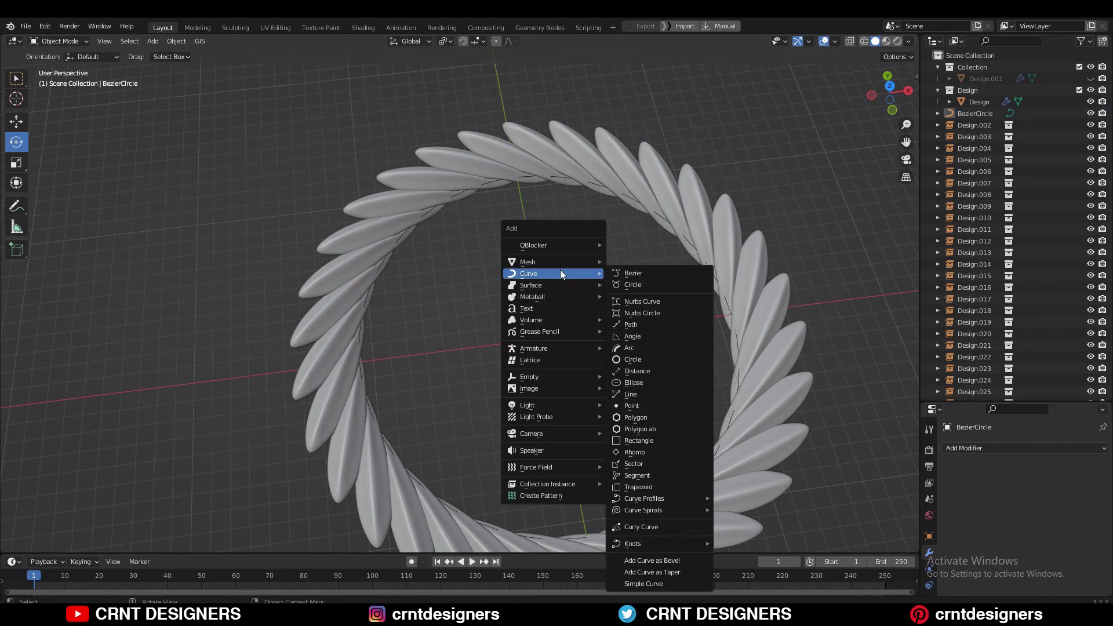
mouse_move(554, 262)
left_click(633, 285)
scroll(583, 336, "down", 3)
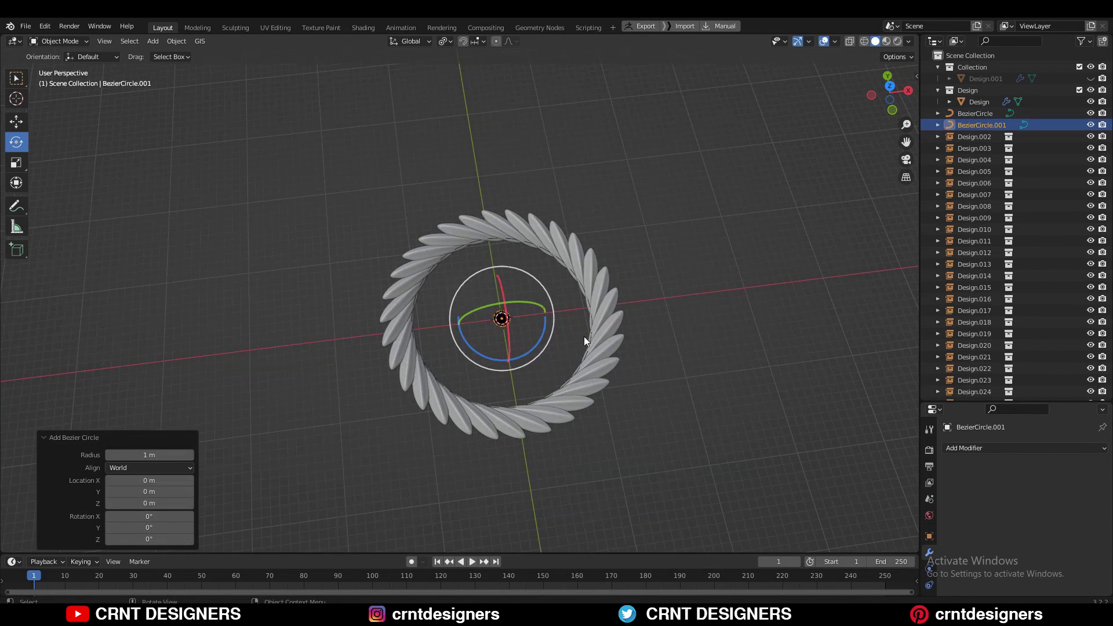
key("s")
left_click(608, 340)
- Set the large Bezier circle's bevel to Object and use BezierCircle.001 as its profile
scroll(643, 310, "up", 4)
left_click(714, 279)
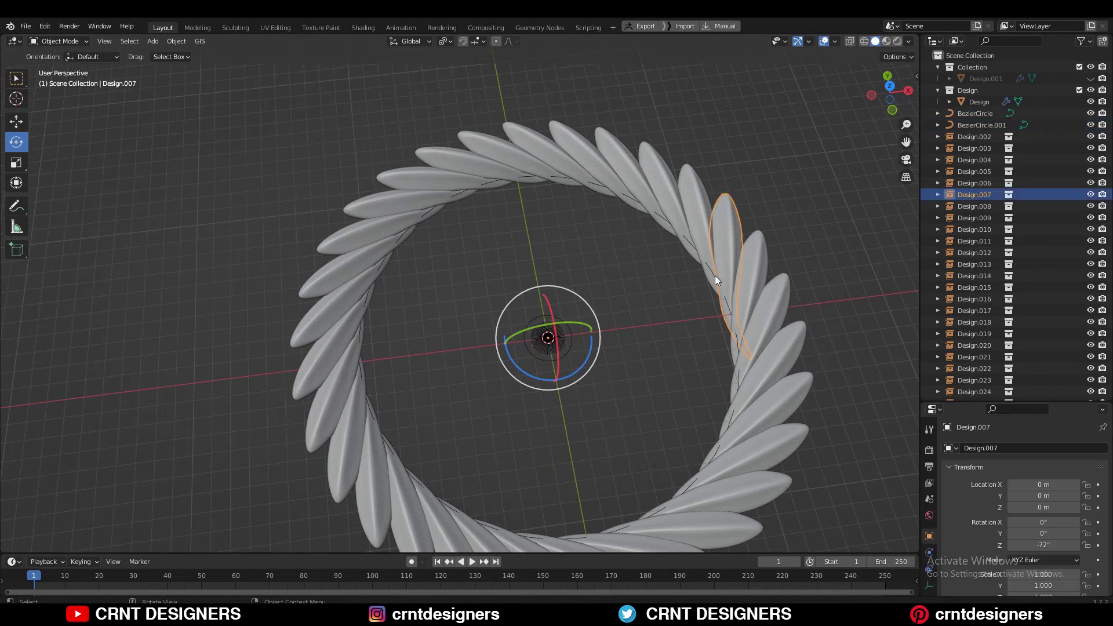
left_click(712, 270)
left_click(1000, 448)
left_click(999, 447)
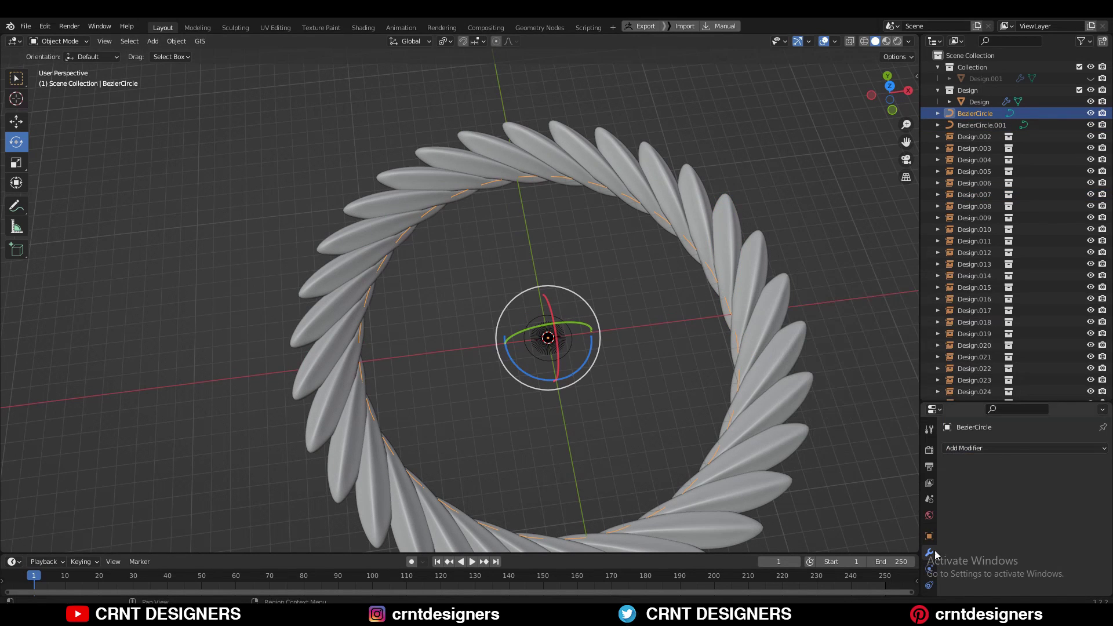
left_click(929, 464)
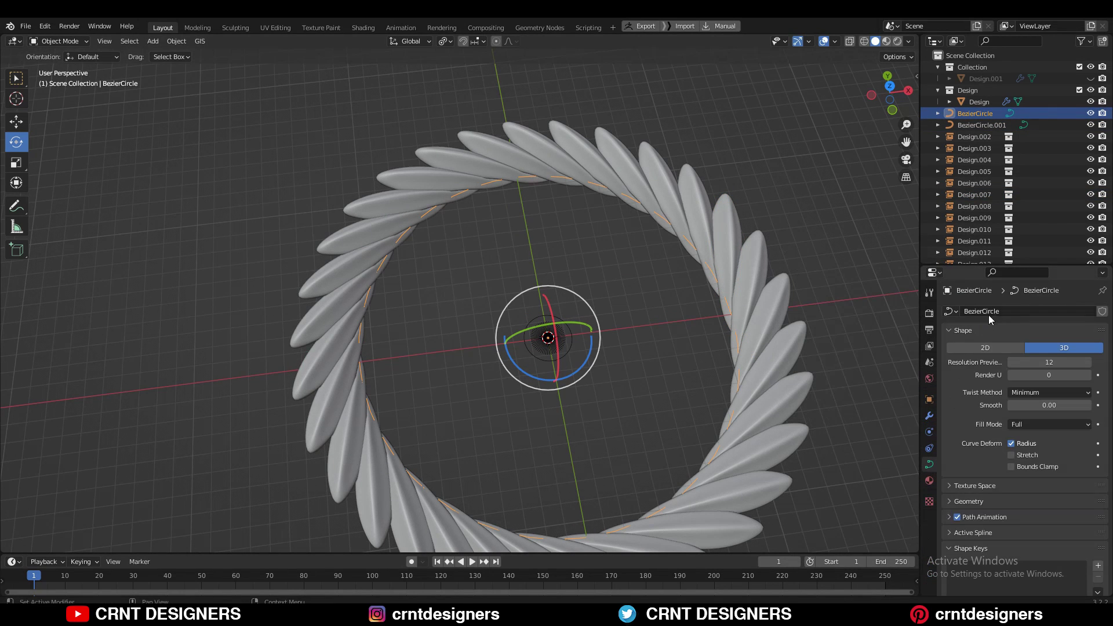
scroll(978, 472, "down", 1)
left_click(985, 468)
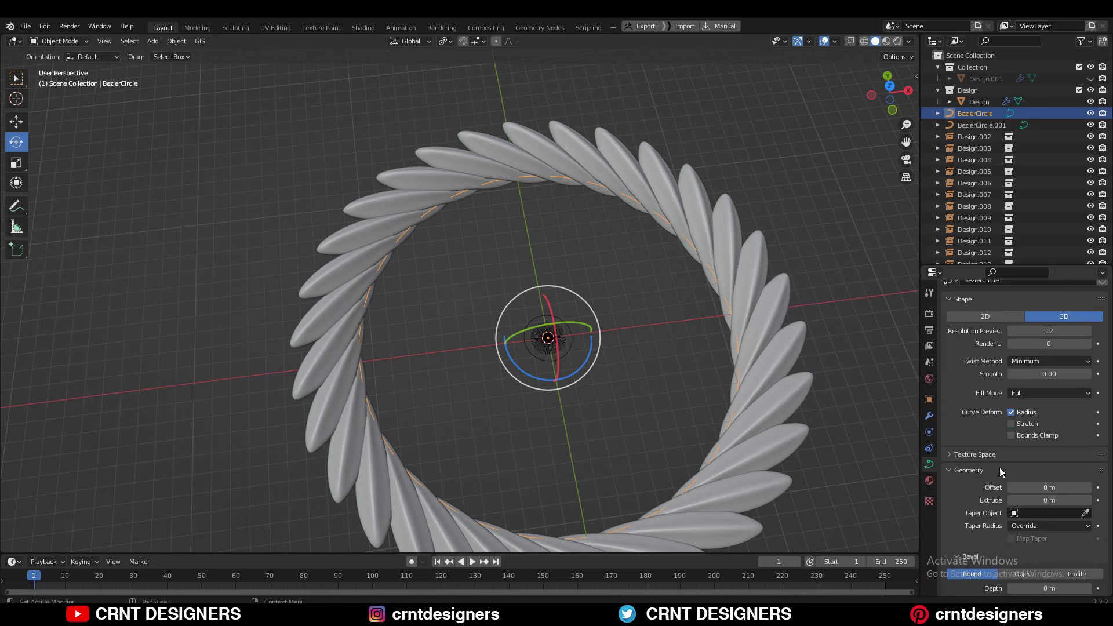
scroll(1020, 464, "down", 4)
left_click(1025, 459)
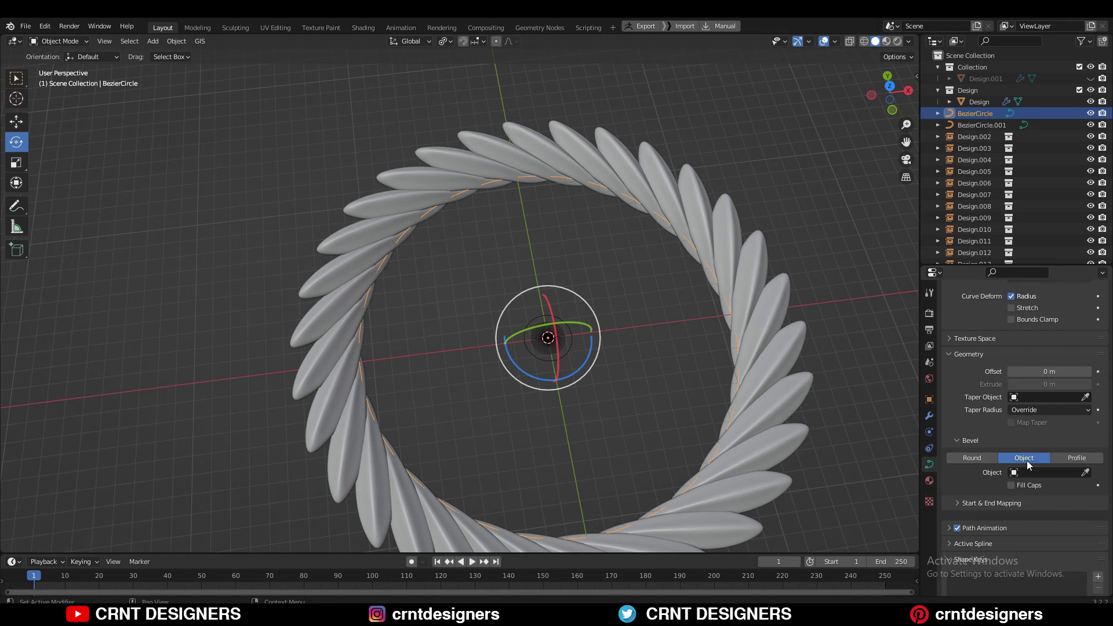
scroll(1027, 460, "down", 1)
left_click(1016, 439)
- Scale the profile circle down by 0.086, again by 0.499, and further to thin the tube
key("s")
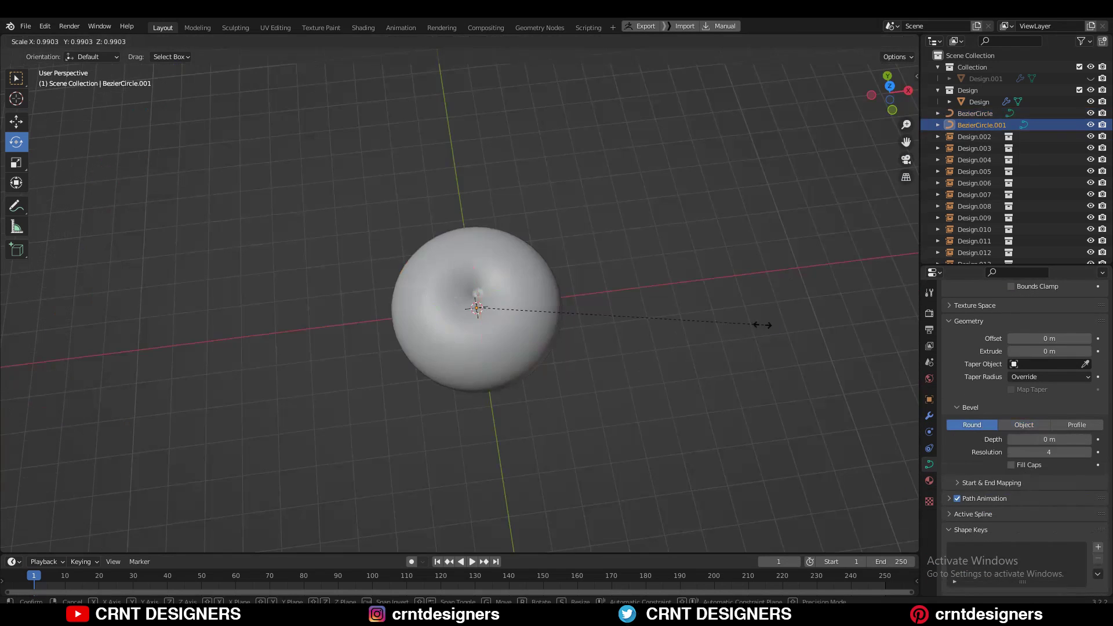
left_click(616, 316)
scroll(687, 328, "up", 4)
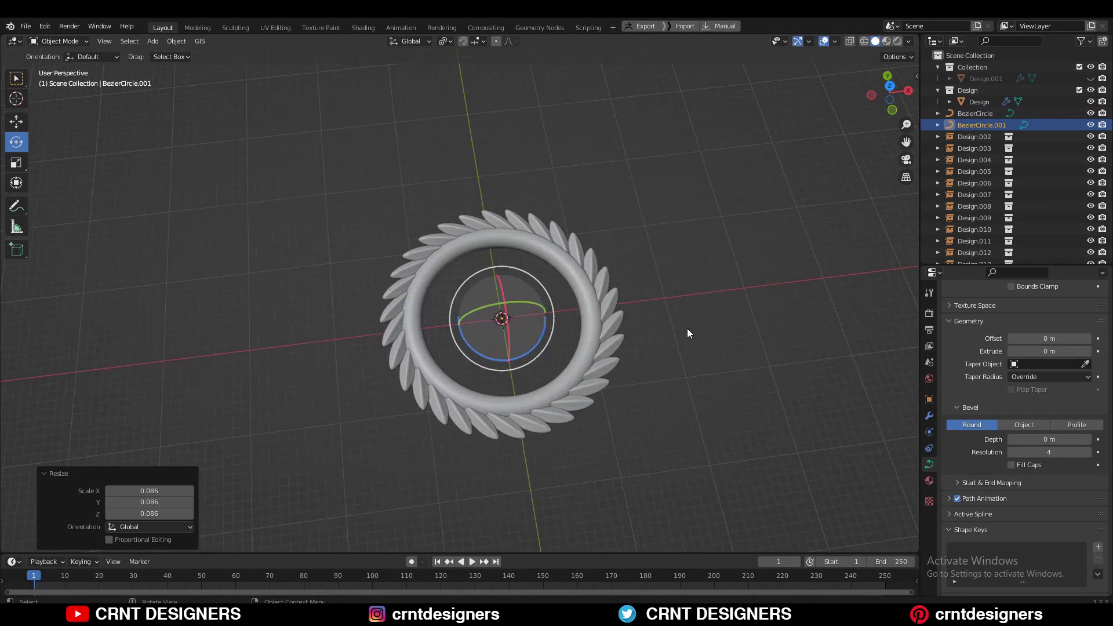
key("s")
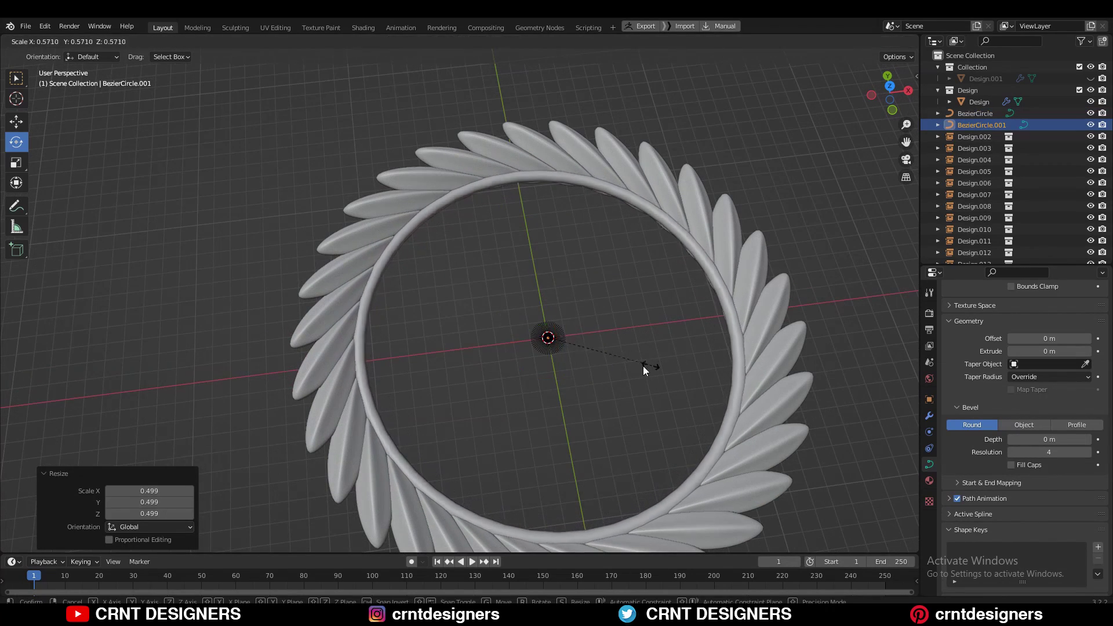
left_click(623, 354)
left_click(631, 357)
- Switch to the Move tool and lower the tube ring along Z to sit beneath the petals
middle_click_drag(631, 357, 678, 365)
left_click(695, 359)
key("shift+space")
key("g")
left_click_drag(432, 262, 434, 275)
left_click(571, 252)
middle_click_drag(434, 275, 510, 232)
left_click(510, 226)
- Viewing from below, scale the tube ring up by 1.053 and fine-tune its size against the petals
left_click(691, 192)
left_click(712, 253)
middle_click_drag(691, 193, 710, 307, "alt")
key("s")
left_click(782, 251)
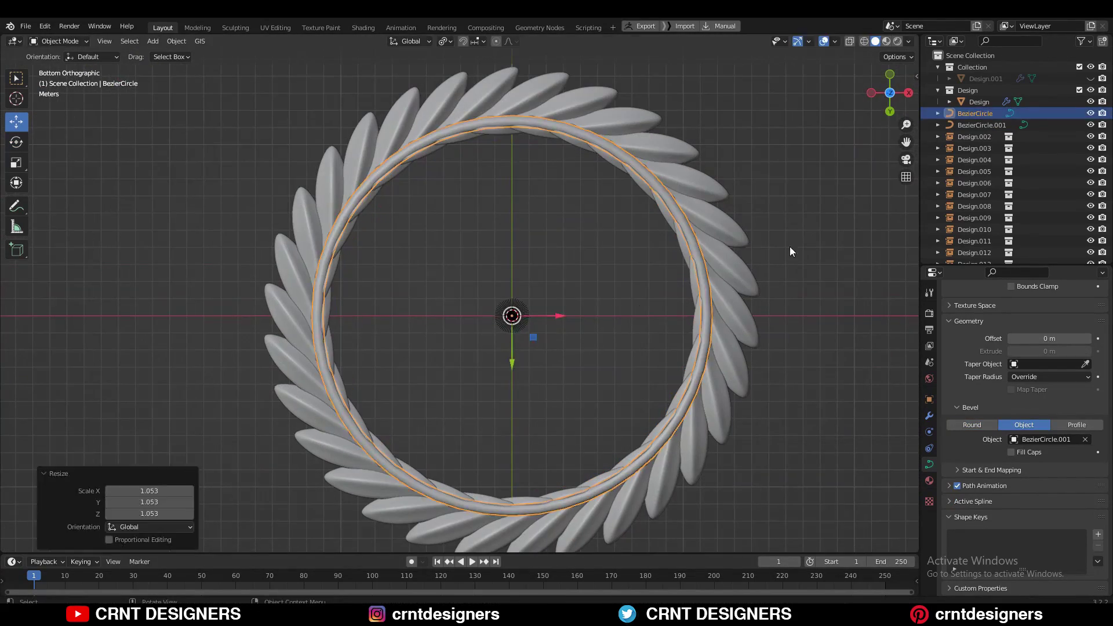
key("s")
left_click(823, 224)
- Adjust the tube's thickness by scaling the profile circle up by 1.085
left_click(708, 318)
left_click(708, 259)
key("s")
left_click(728, 254)
left_click(704, 260)
key("s")
left_click(869, 221)
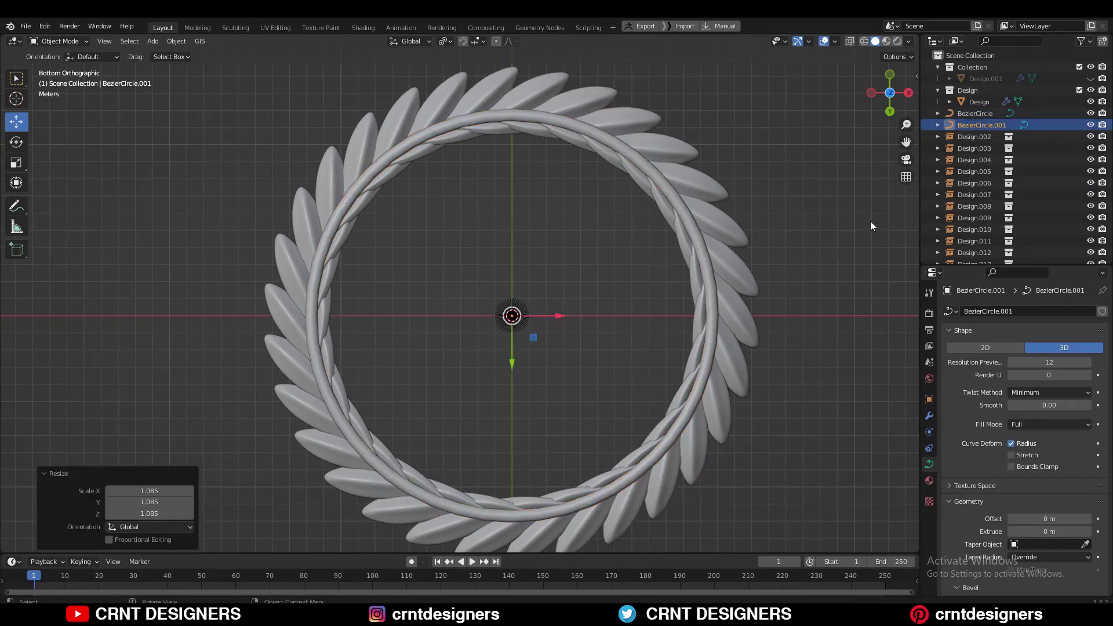
left_click(871, 220)
- Save the file and set the large Bezier circle's preview resolution to 6
middle_click_drag(870, 221, 642, 229)
scroll(638, 274, "up", 3)
left_click(721, 174)
key("ctrl+s")
left_click(822, 41)
scroll(717, 171, "down", 4)
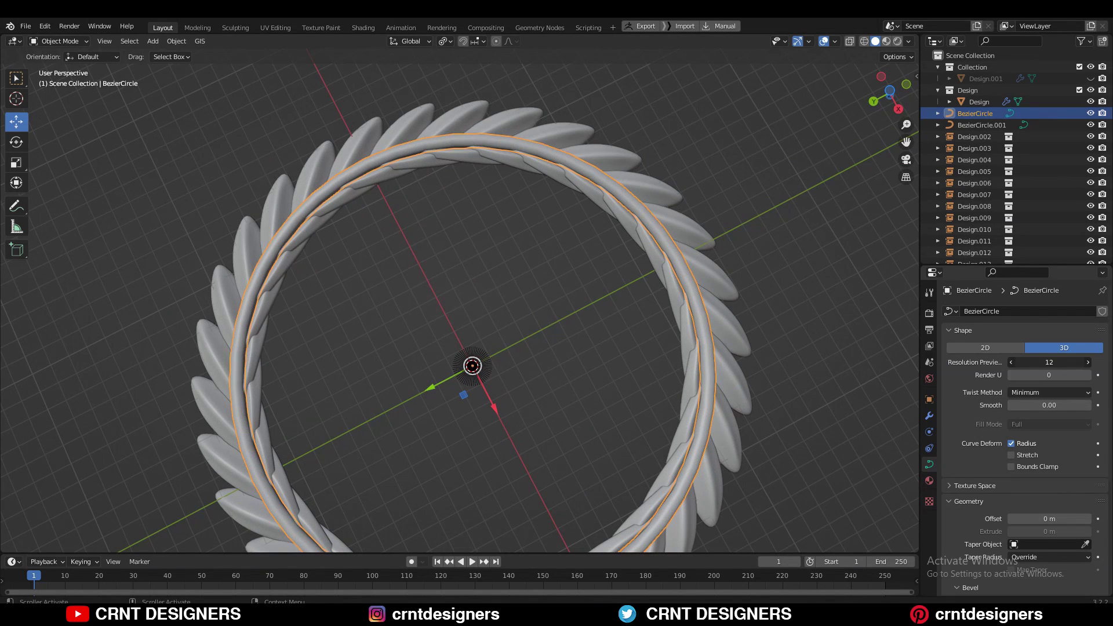
left_click_drag(1049, 361, 1033, 362)
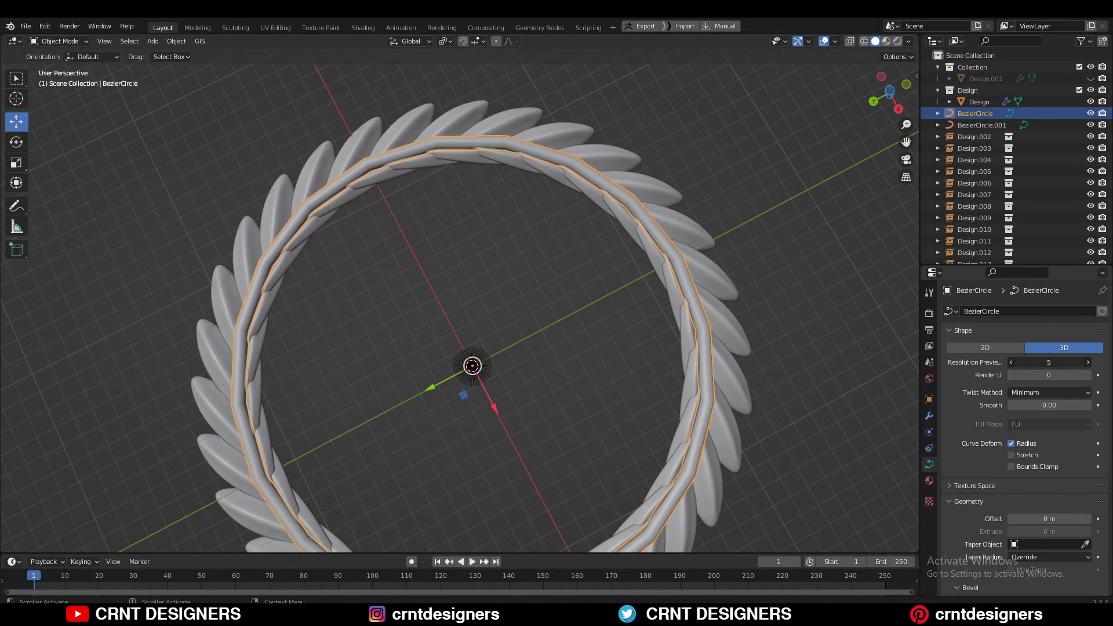
left_click_drag(1034, 362, 1037, 362)
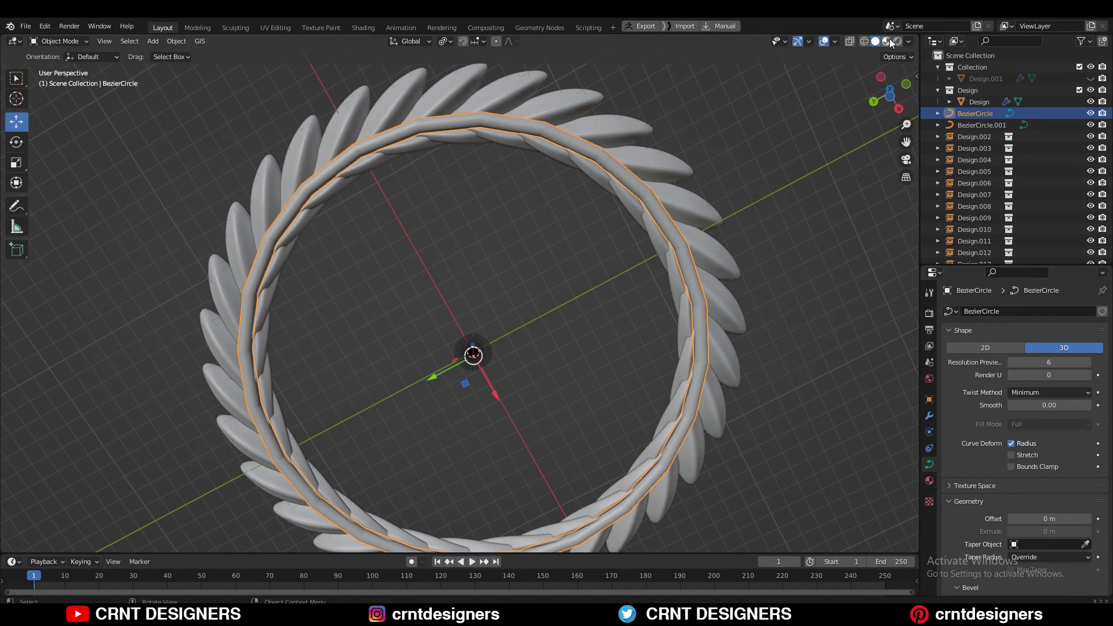
- Turn on the wireframe overlay to show the geometry of the tube and petals
left_click(909, 42)
mouse_move(838, 42)
left_click(763, 238)
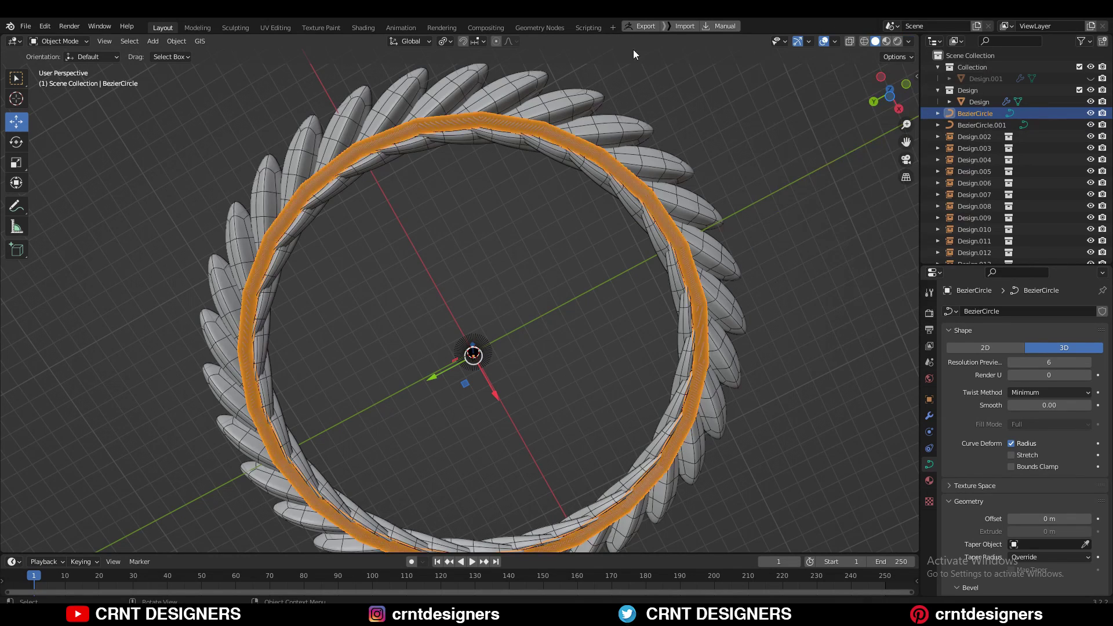
middle_click_drag(657, 142, 676, 237)
- Lower the profile circle's preview resolution to reduce the segments around the tube's cross-section
scroll(666, 232, "up", 3)
key("alt+a")
left_click_drag(1061, 362, 1038, 362)
scroll(694, 114, "down", 2)
- Select the large Bezier circle tube and convert it to a mesh
middle_click_drag(742, 69, 672, 81)
left_click(694, 113)
left_click(985, 113)
middle_click_drag(750, 246, 756, 188)
scroll(755, 186, "down", 1)
right_click(756, 190)
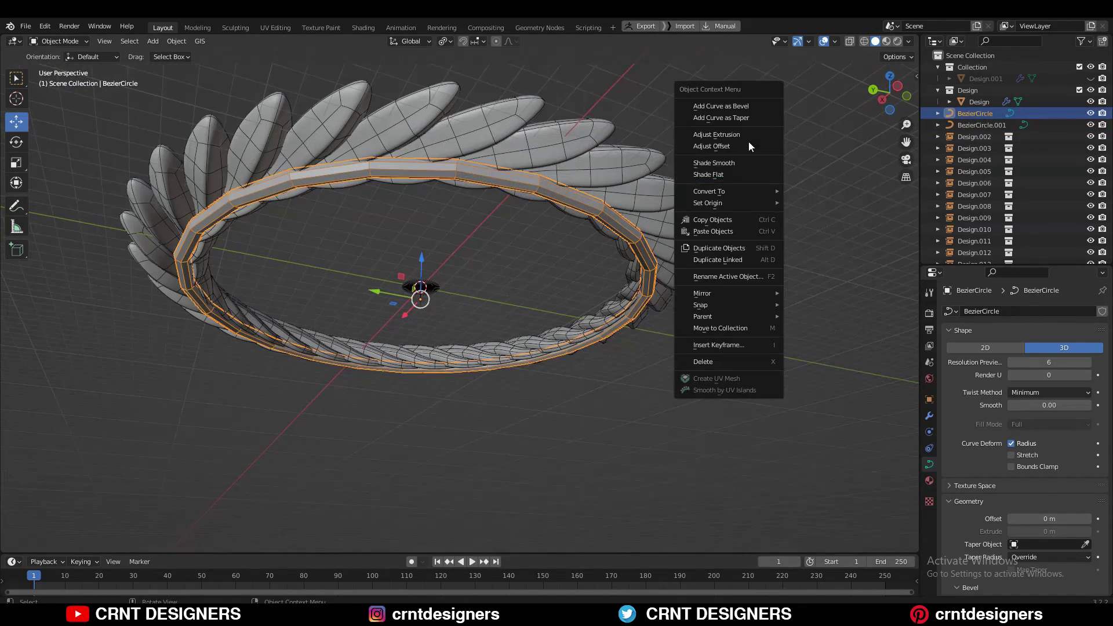
left_click(810, 203)
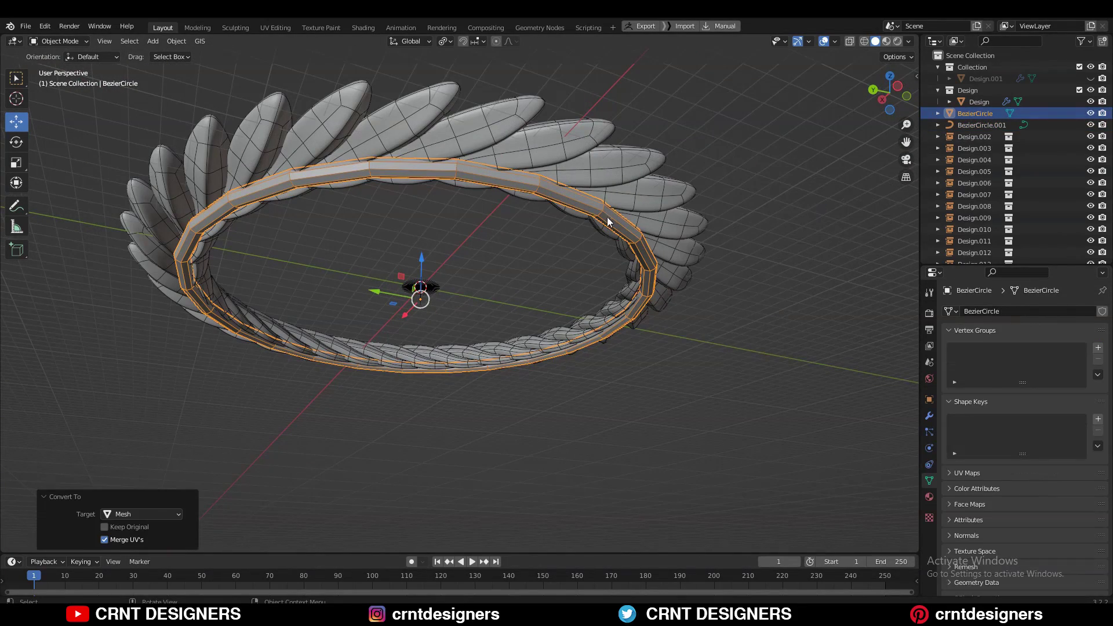
key("alt+a")
middle_click_drag(740, 151, 767, 173)
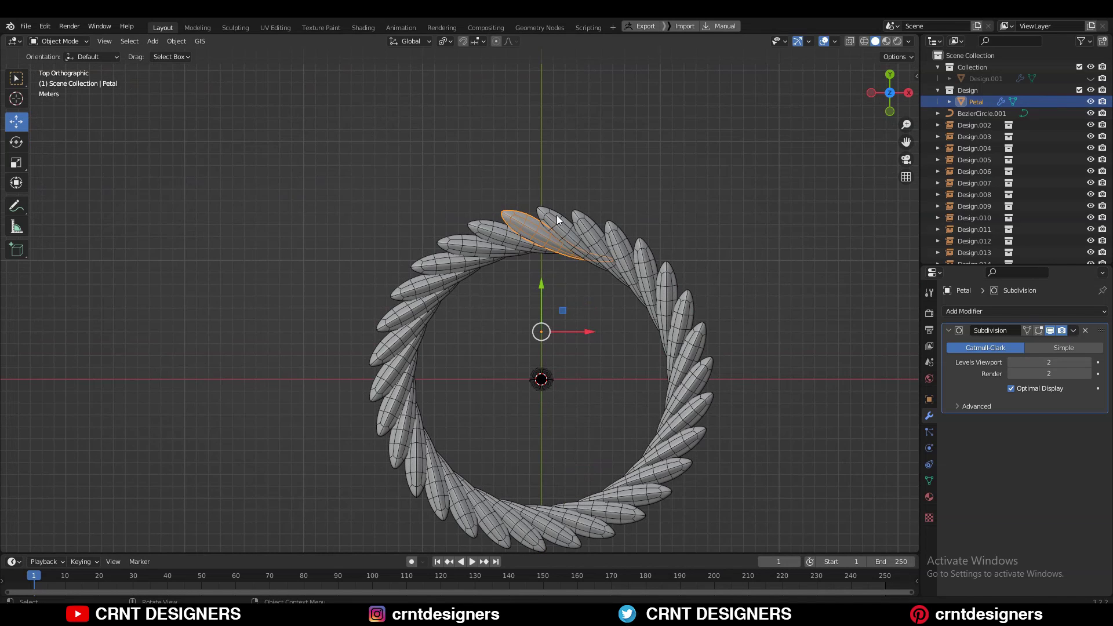
- In Edit Mode, select the petal's lengthwise edge loops and mark them as UV seams
key("Tab")
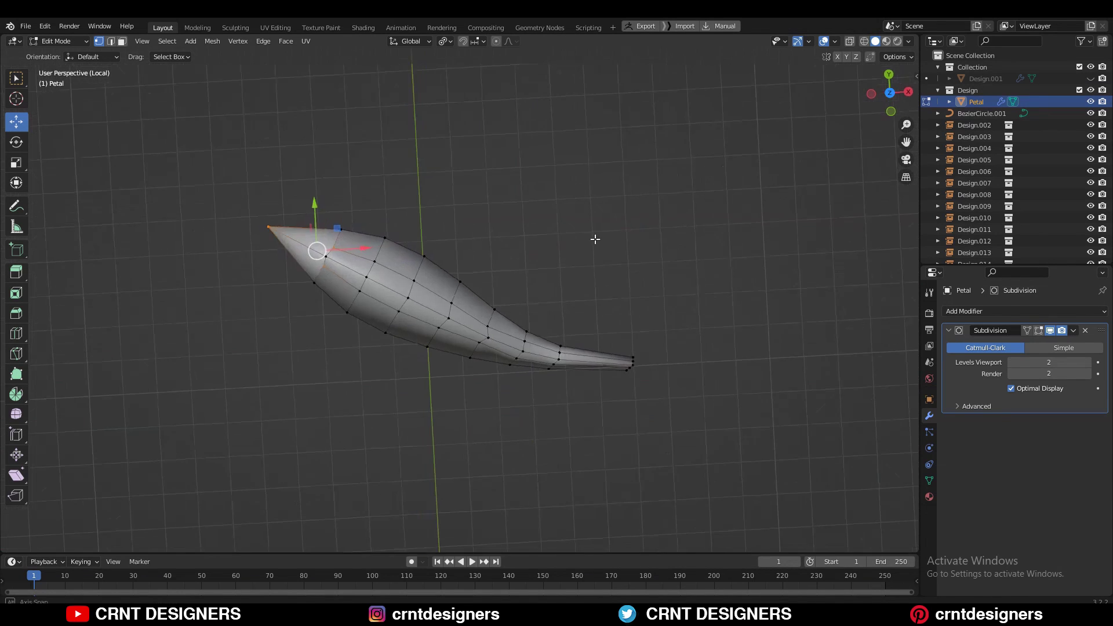
middle_click_drag(594, 239, 571, 344)
left_click(545, 314, "alt+shift")
key("ctrl+e")
left_click(528, 308)
scroll(528, 308, "up", 4)
scroll(529, 308, "down", 4)
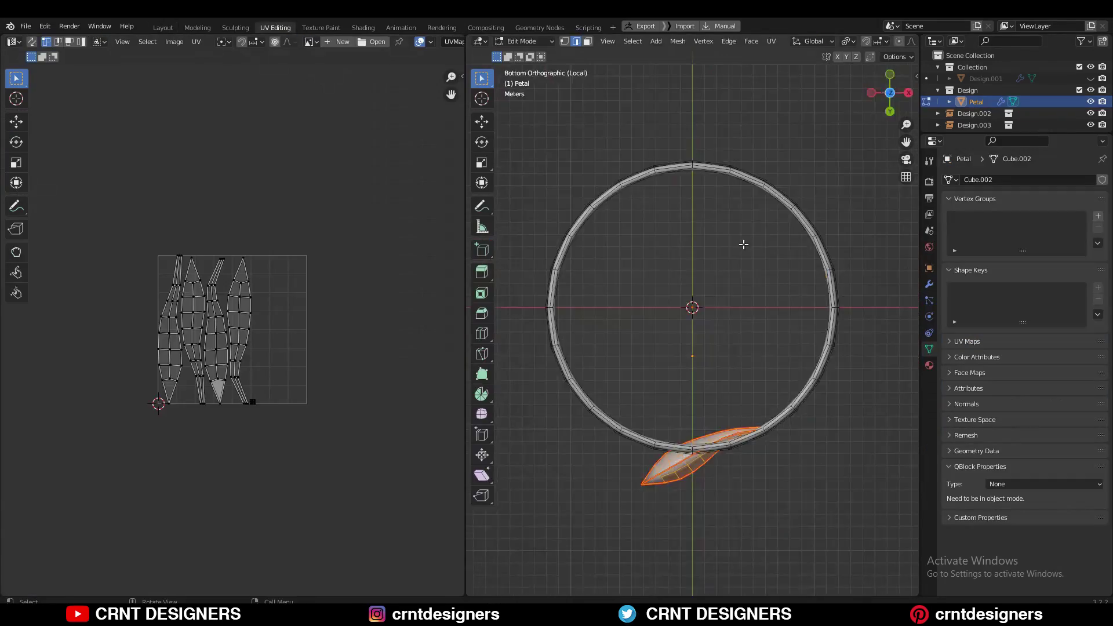
- Scale the petal's UV islands down, move them inside the UV square beside the ring's strip, and leave Edit Mode
left_click_drag(675, 154, 630, 308)
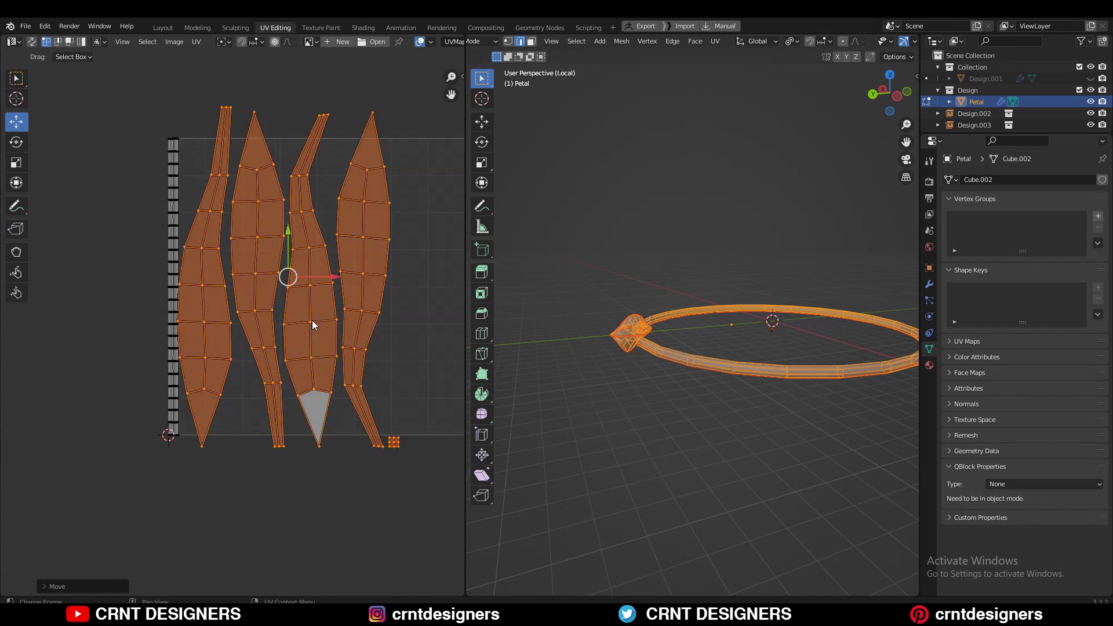
key("s")
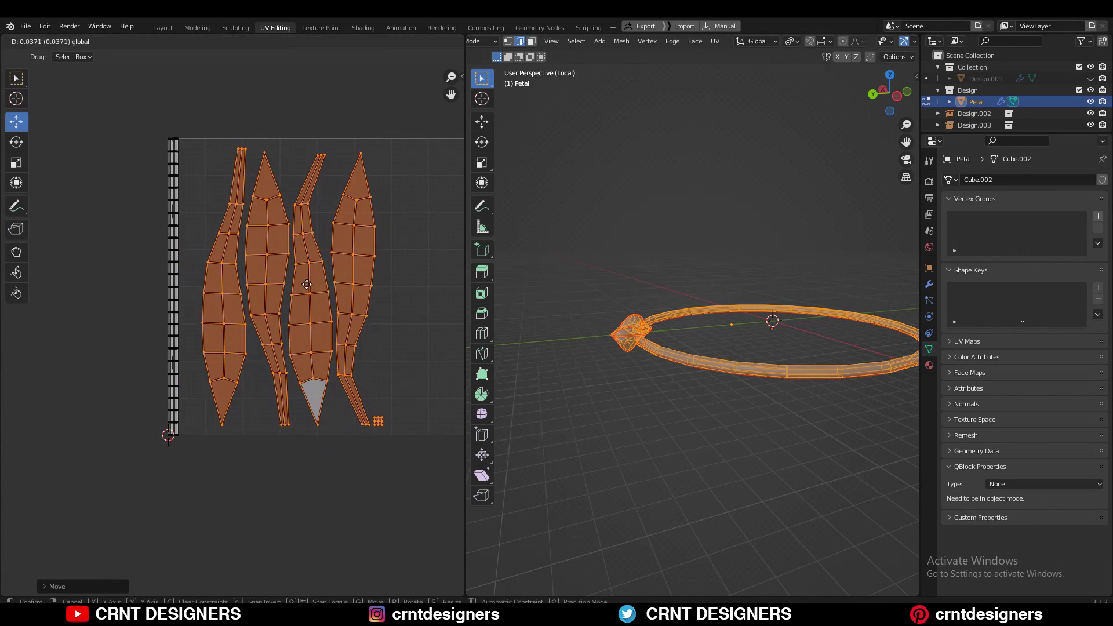
left_click(308, 284)
key("Tab")
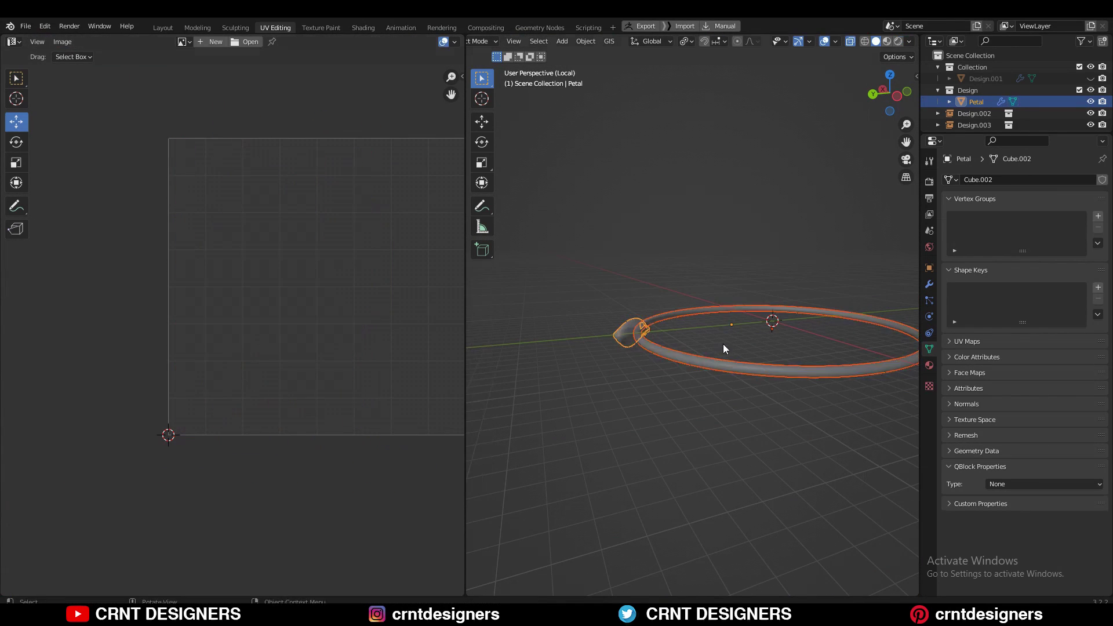
- Leave Local View, turn off X-ray, and put the Ring object into the Design collection
left_click(698, 331)
middle_click_drag(723, 349, 771, 371)
key("slash")
left_click(848, 42)
scroll(724, 302, "down", 3)
mouse_move(965, 133)
left_mouse_down()
mouse_move(988, 450)
mouse_move(970, 113)
left_mouse_up()
- Select the collection instances Design.002 through Design.030 and make the instances real
left_click(965, 437, "shift")
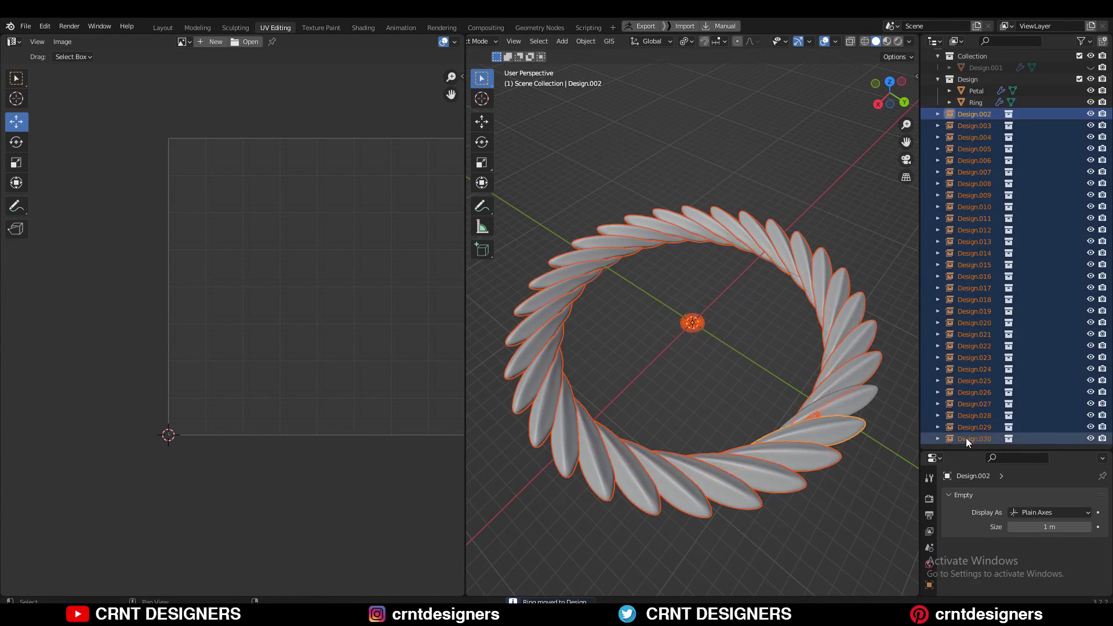
key("r")
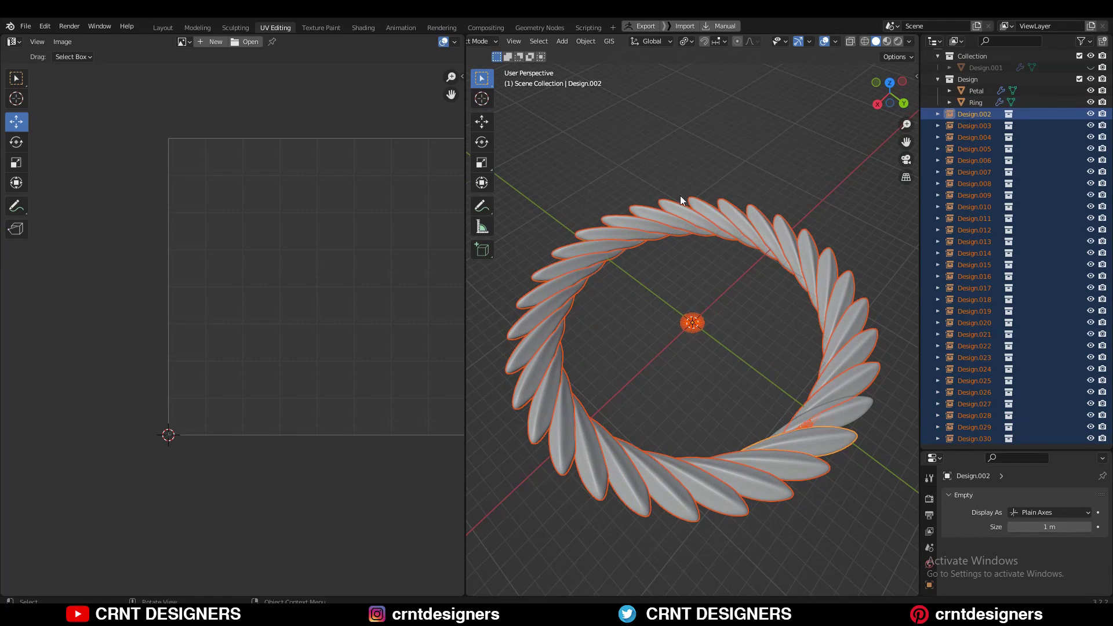
key("ctrl+a")
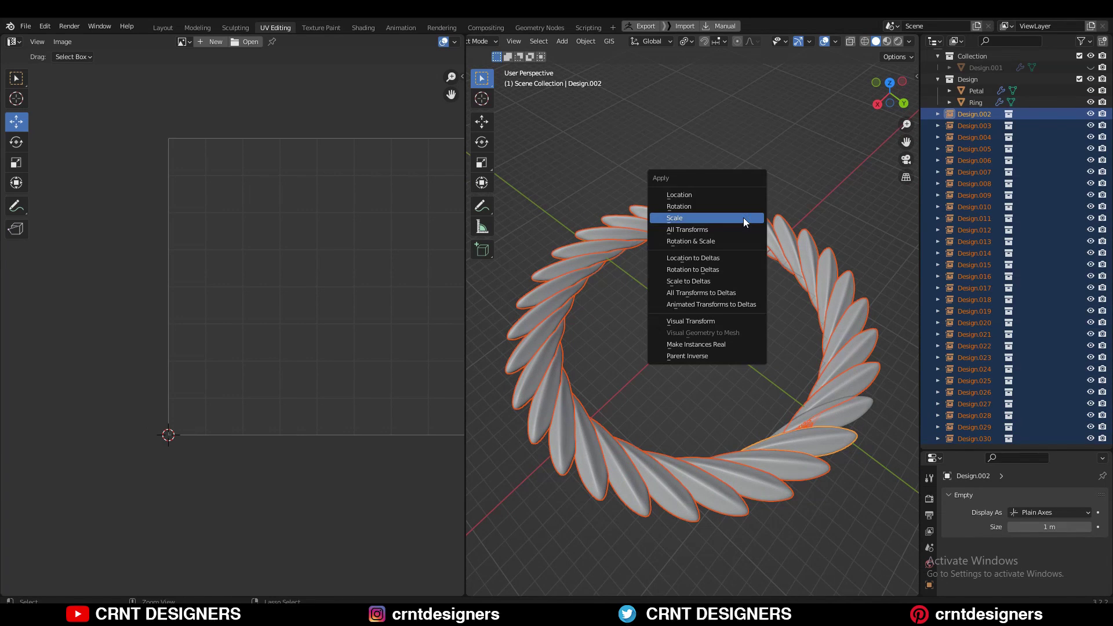
left_click(723, 343)
- Select the leftover empties Design.002 through Design.030 and delete them
scroll(1003, 417, "down", 8)
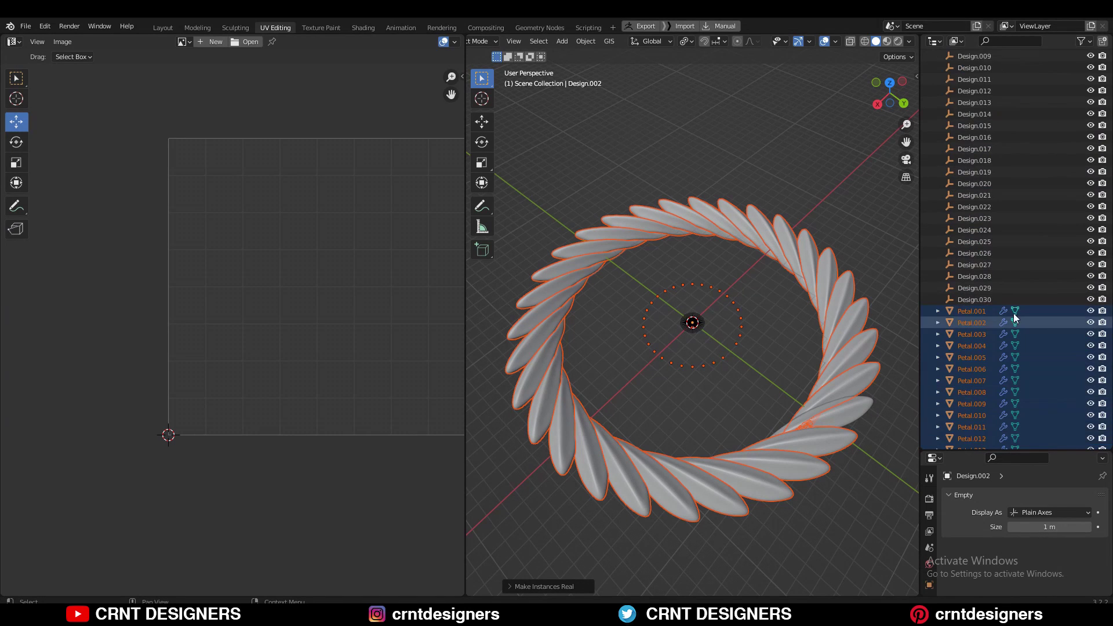
scroll(1011, 429, "up", 7)
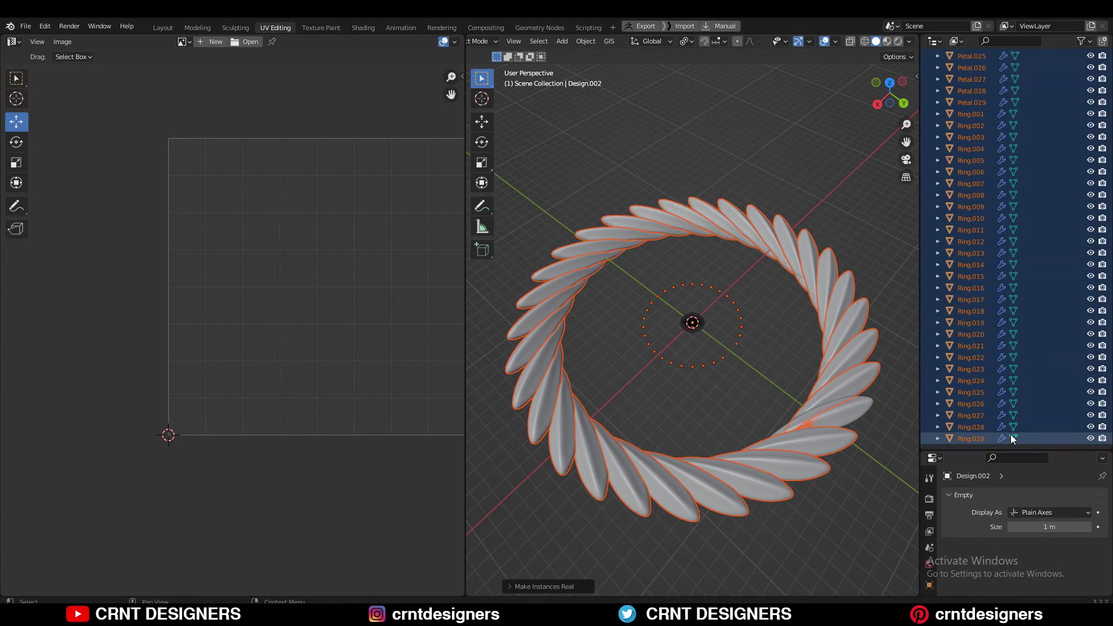
scroll(1005, 414, "up", 7)
left_click(1003, 392)
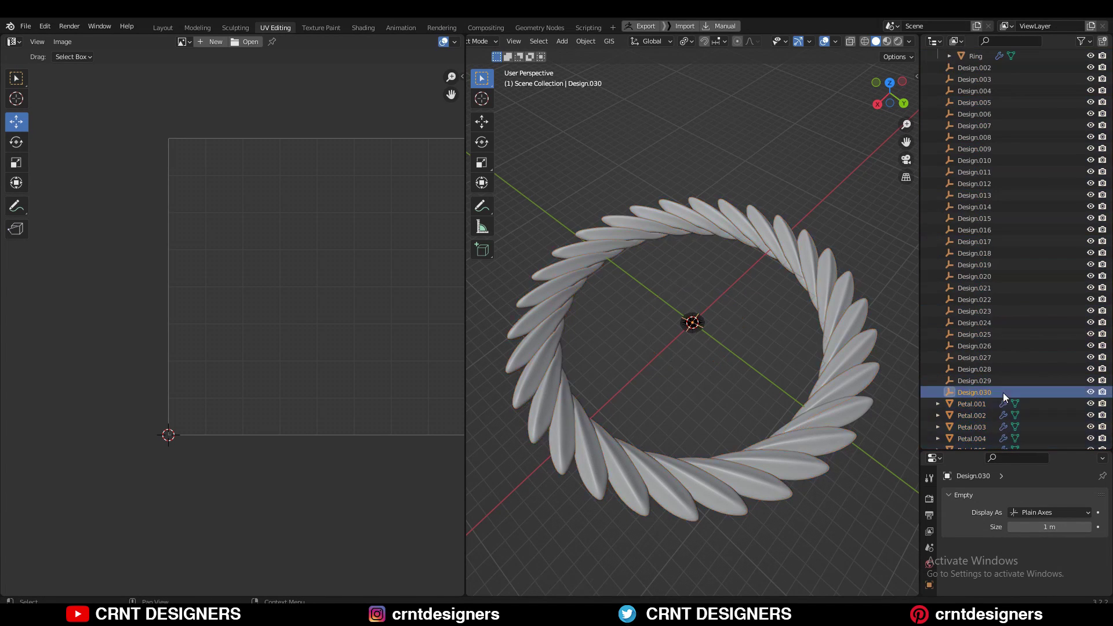
scroll(1007, 353, "up", 3)
left_click(971, 125, "shift")
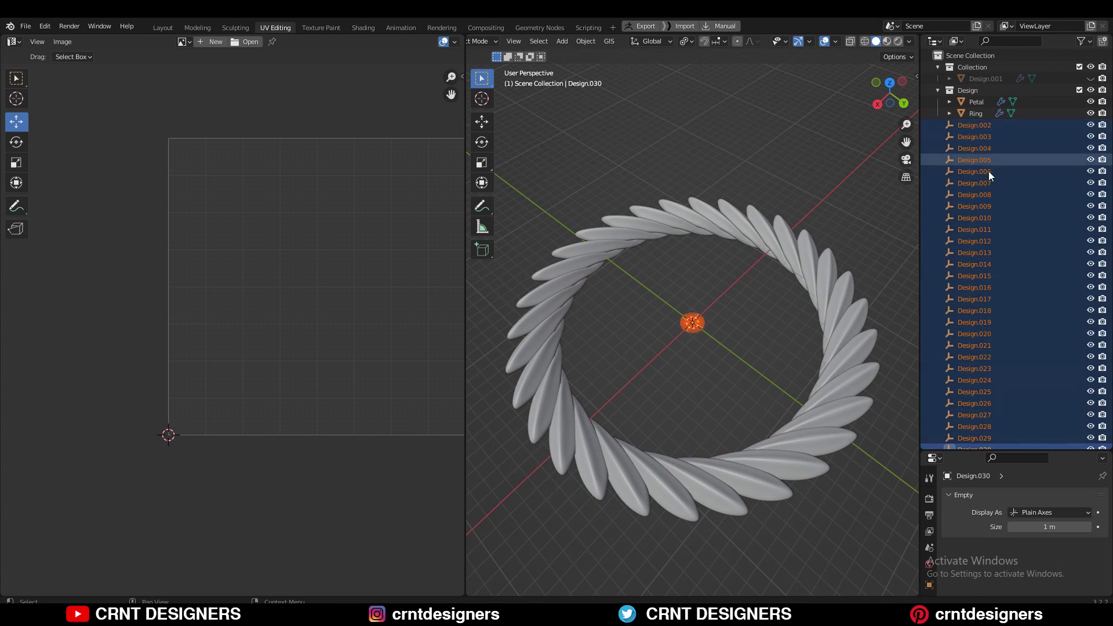
key("Delete")
- Delete the duplicate rings Ring.001 through Ring.029, keeping the original Ring object and all petal copies
left_click(979, 125)
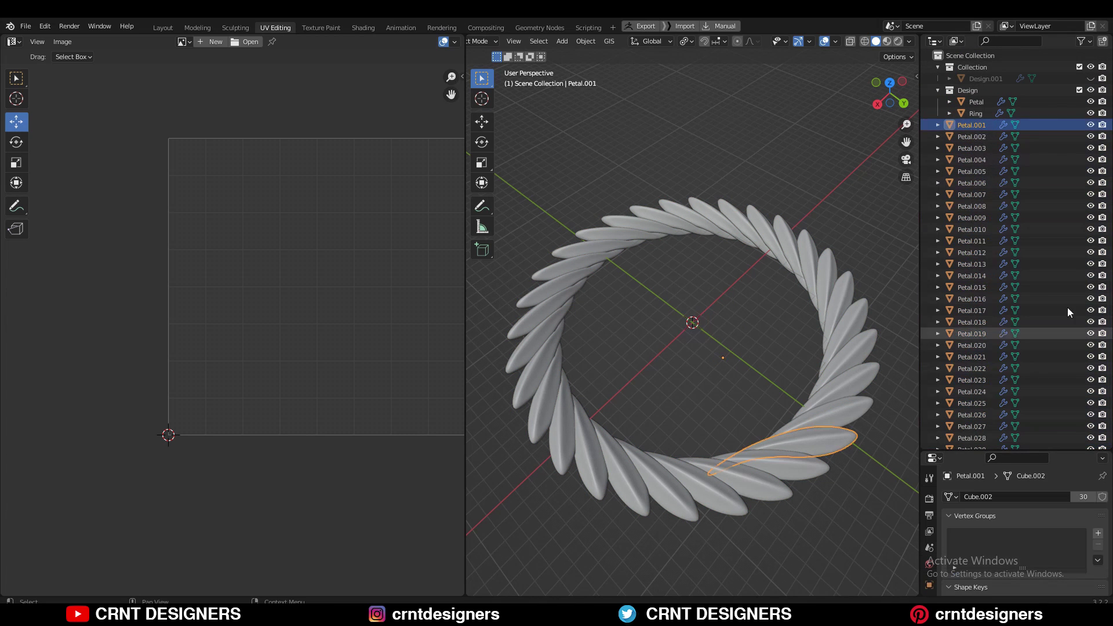
scroll(1066, 307, "down", 15)
left_click(971, 439)
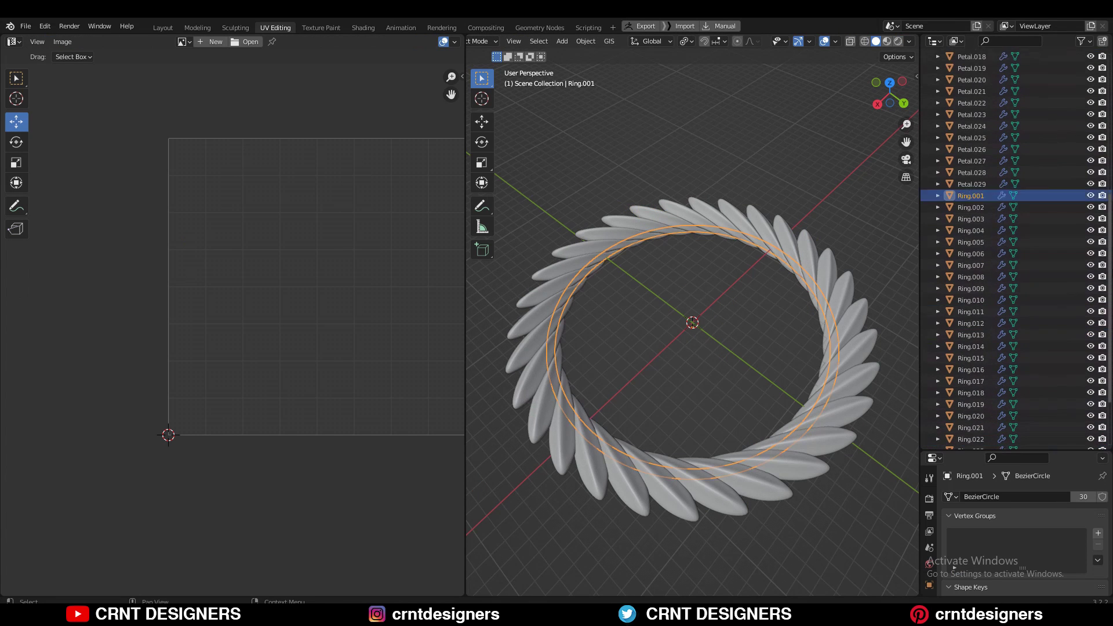
scroll(975, 430, "down", 3)
key("x")
left_click(781, 367)
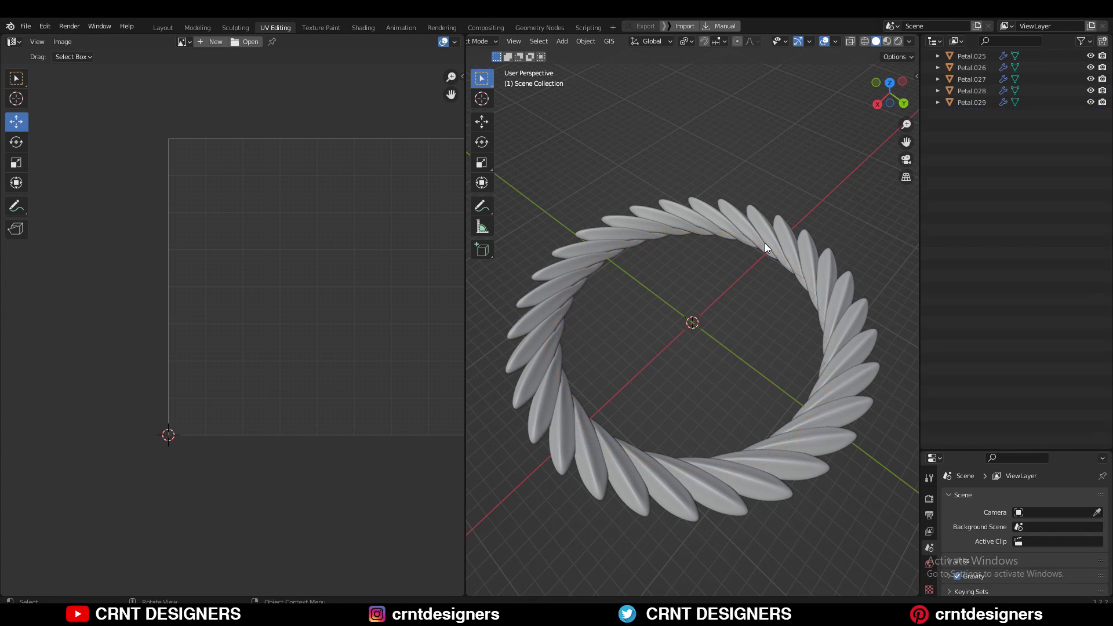
- Try to parent Petal.001 through Petal.029 to the original Petal object with Object (Keep Transform)
middle_click_drag(764, 243, 975, 116)
left_click(974, 116)
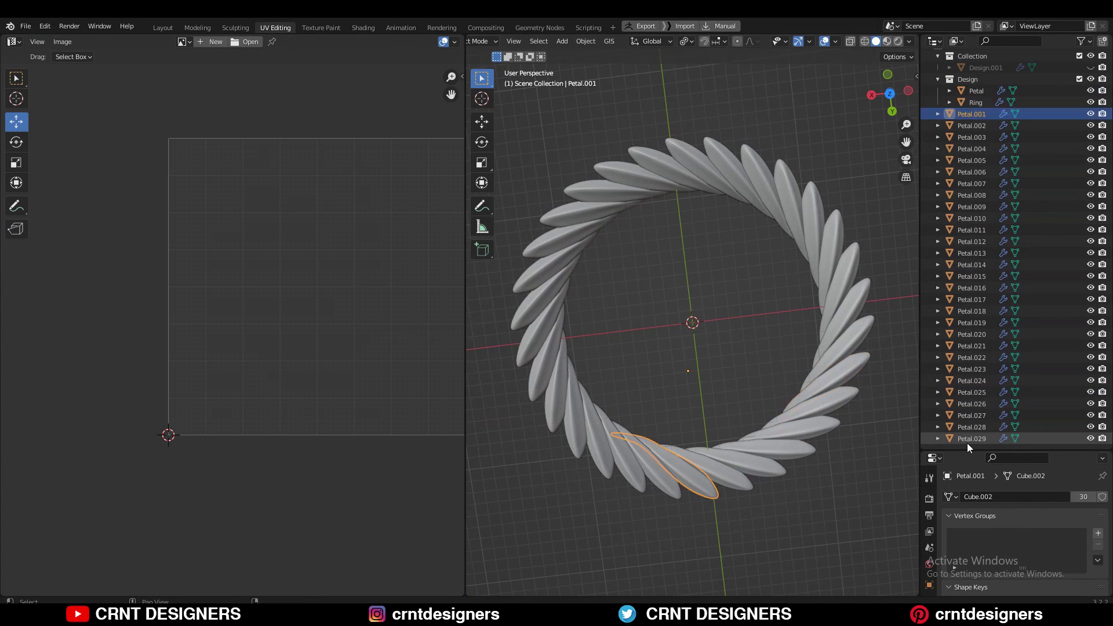
left_click(966, 442, "shift")
left_click(975, 93, "ctrl")
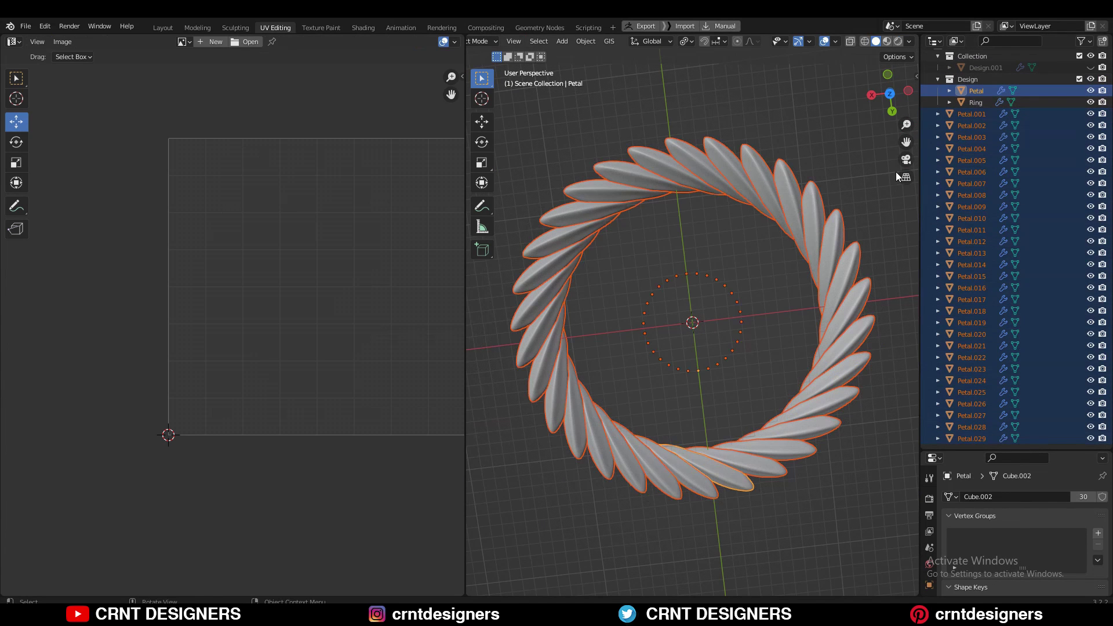
key("ctrl+p")
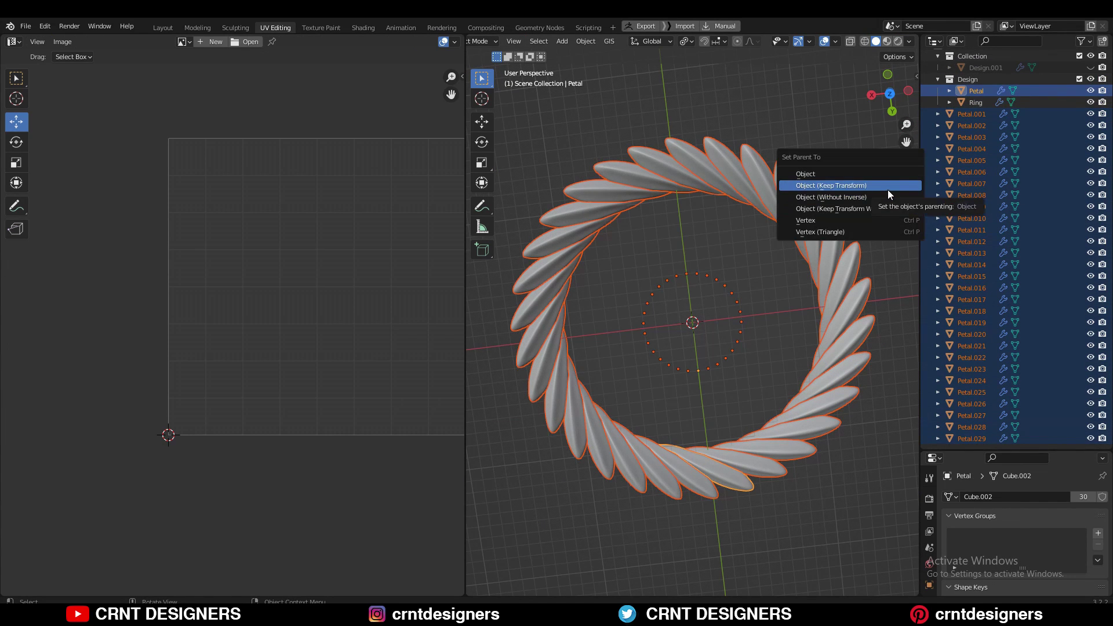
left_click(887, 190)
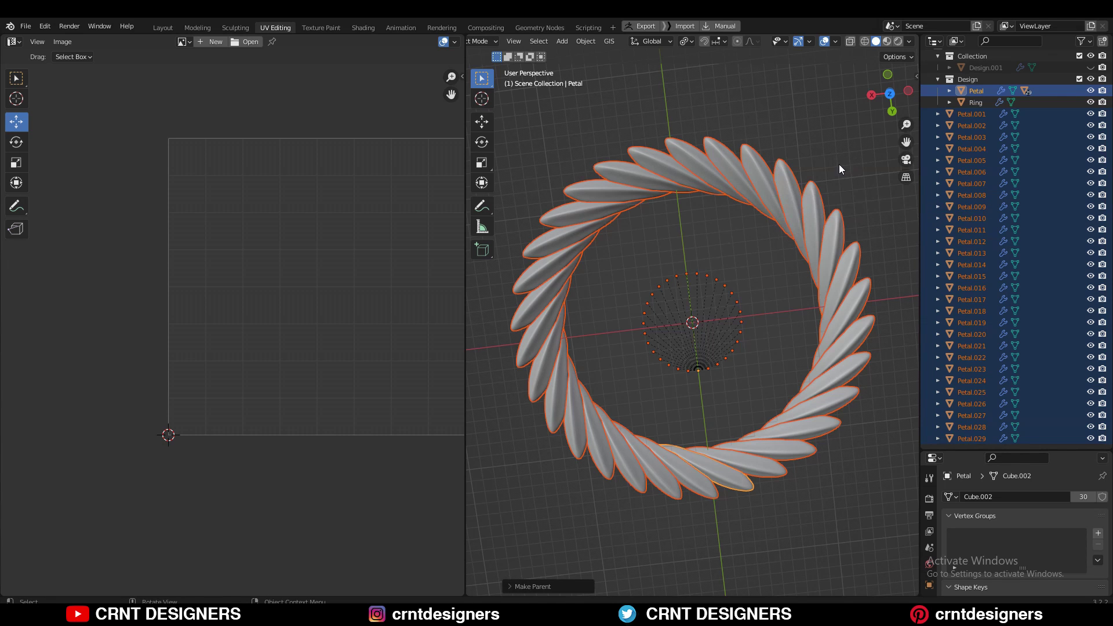
middle_click_drag(839, 165, 827, 147)
key("ctrl+z")
- Parent the original Petal and Petal.001 through Petal.029 to the Ring object, with Ring as the active object
left_click(814, 168)
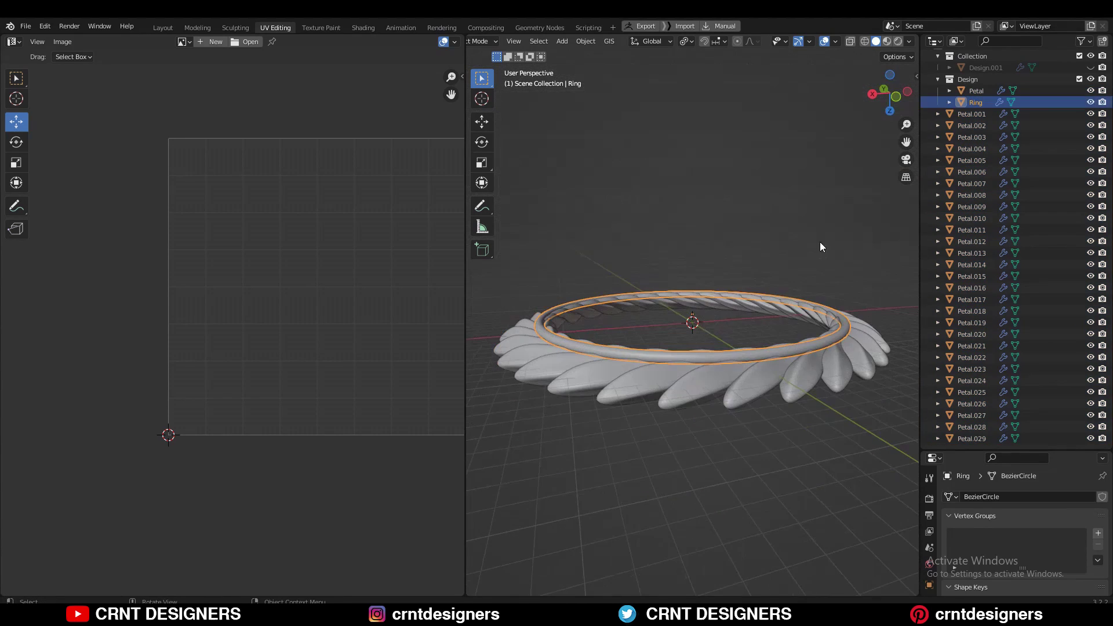
middle_click_drag(820, 247, 770, 277)
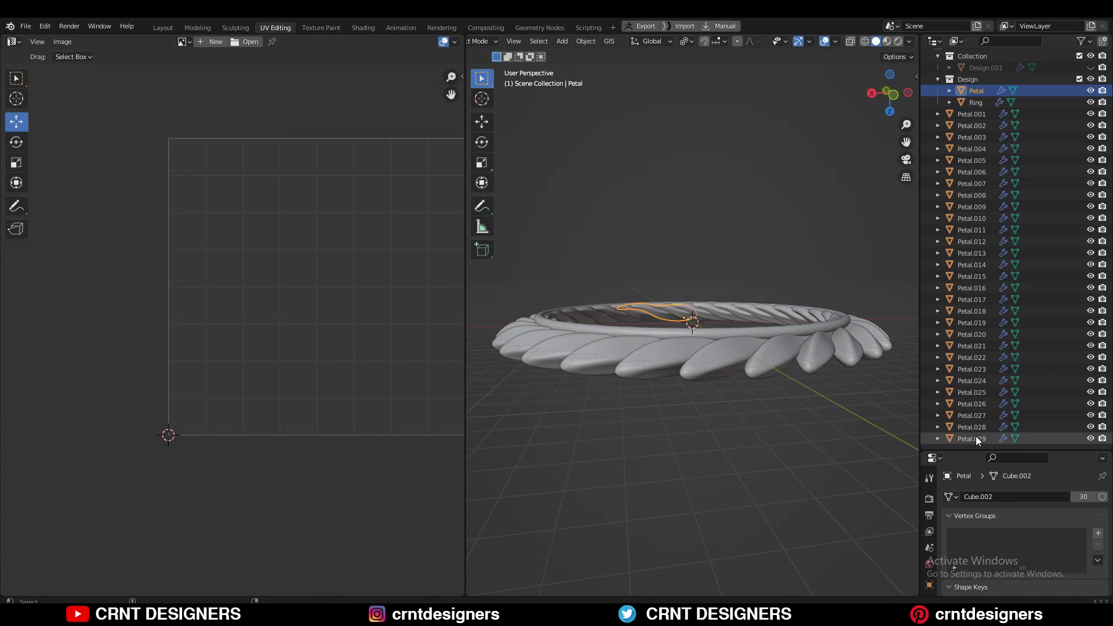
left_click(985, 110)
left_click(966, 438, "shift")
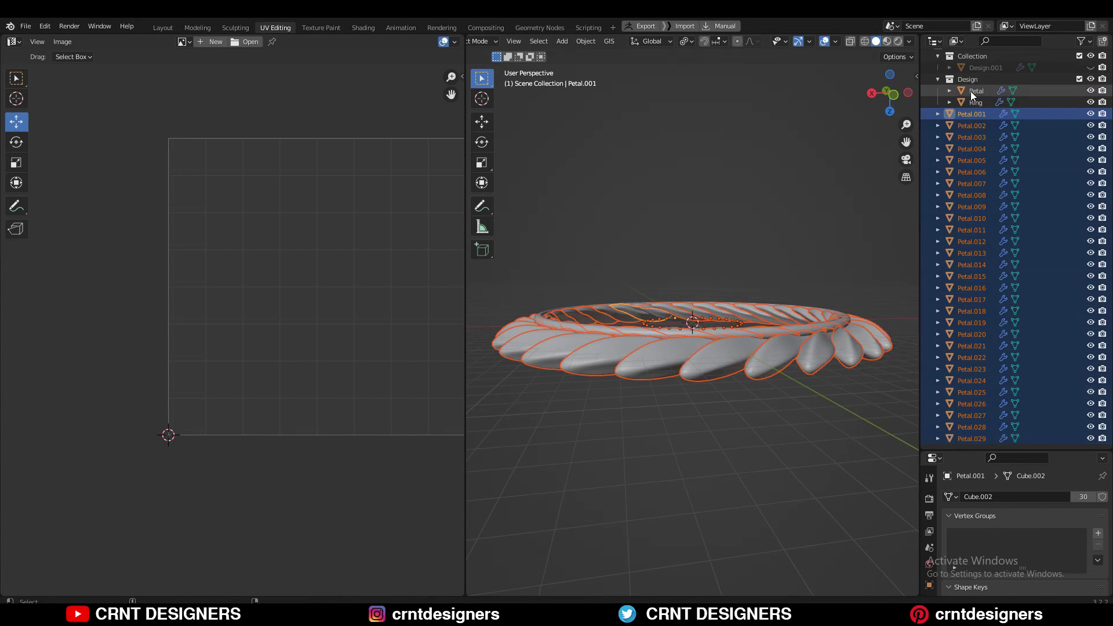
key("ctrl+p")
left_click(708, 187)
middle_click_drag(708, 186, 707, 324)
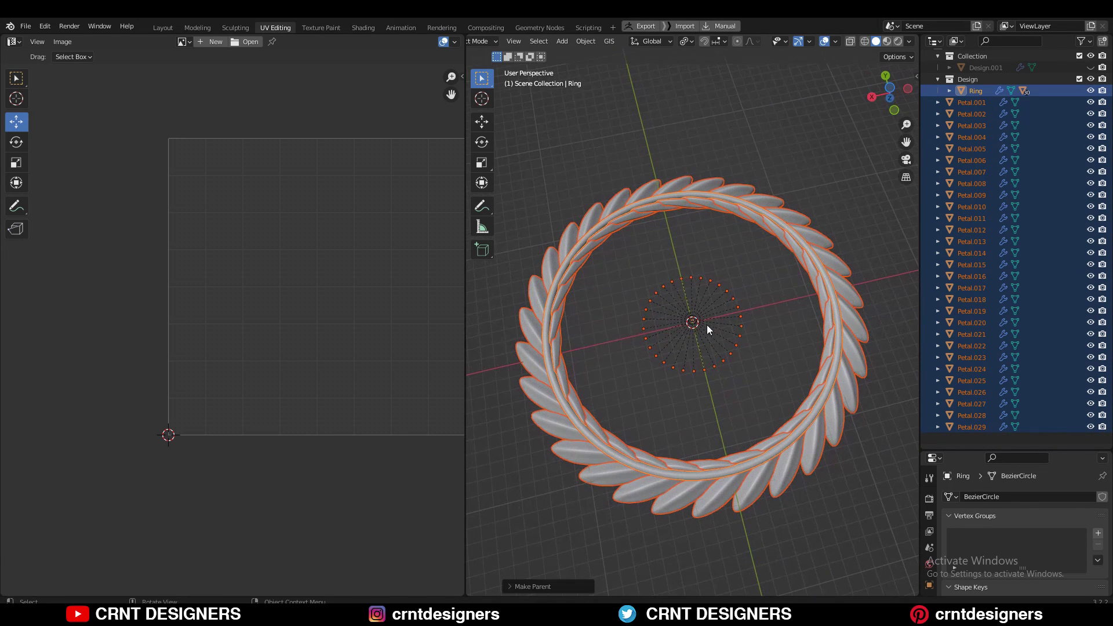
- Inspect the finished ring's wireframe topology in the Layout workspace and save the file
left_click(776, 259)
left_click(795, 233)
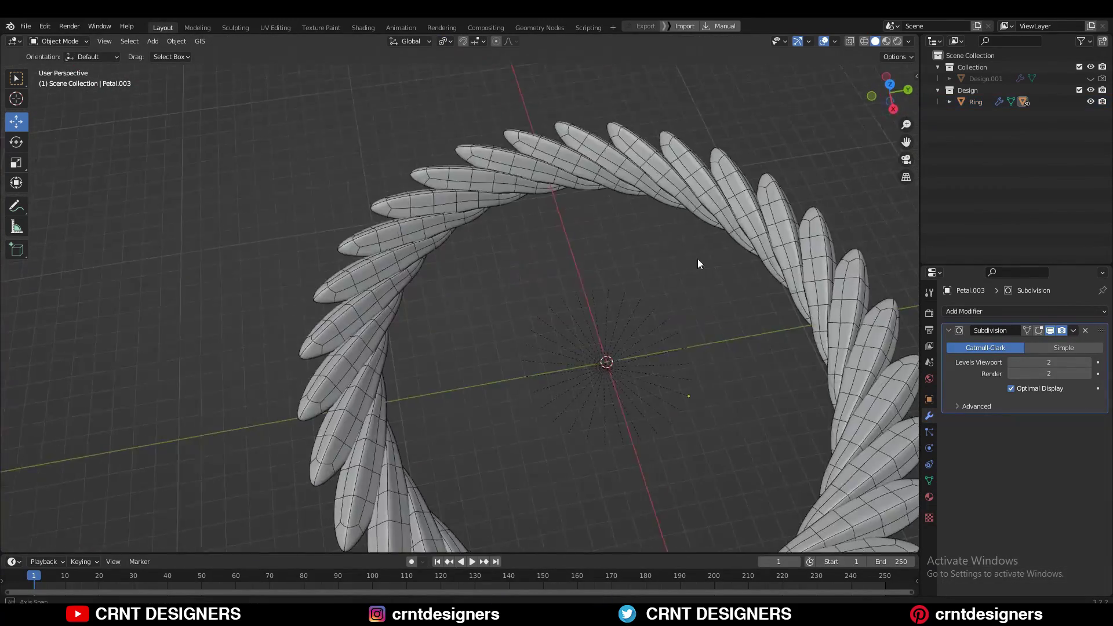
middle_click_drag(697, 258, 877, 77)
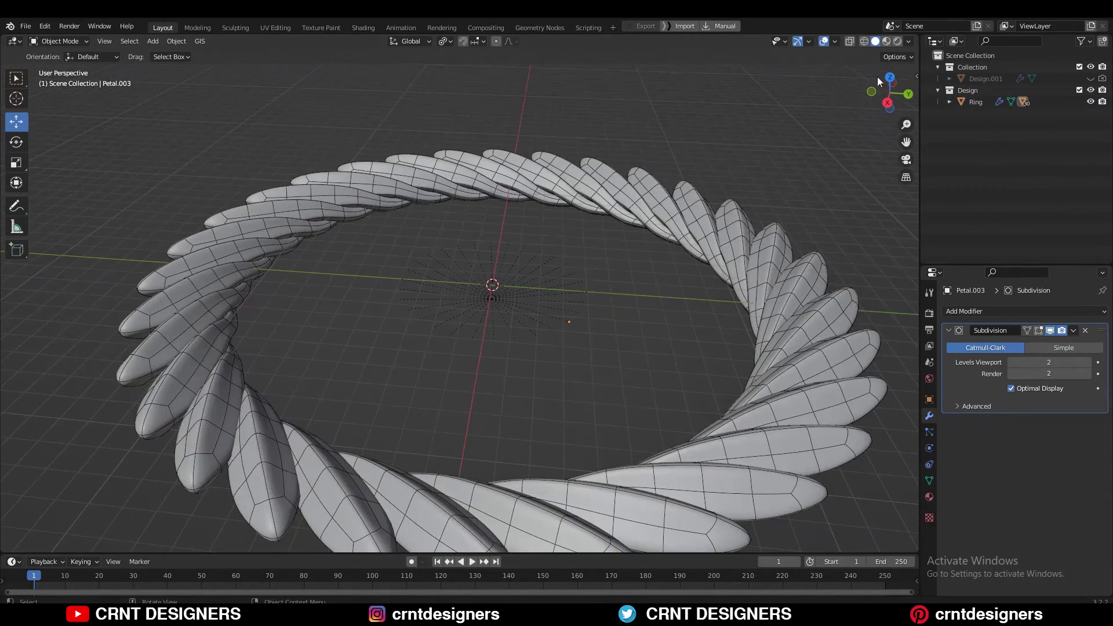
left_click(908, 41)
left_click(834, 41)
left_click(793, 251)
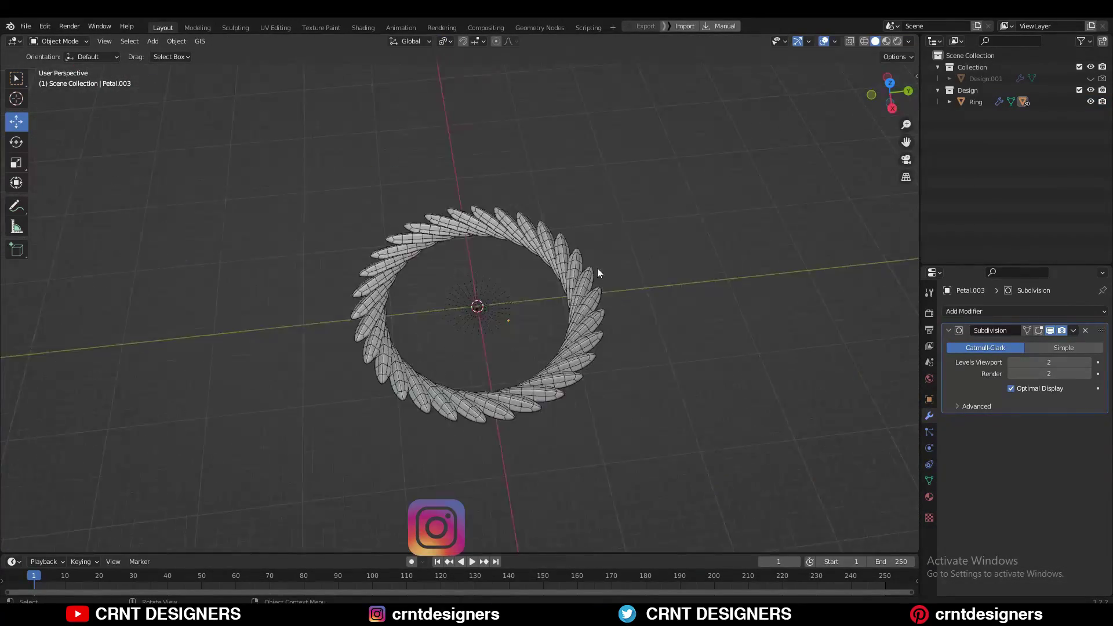
key("shift+alt+z")
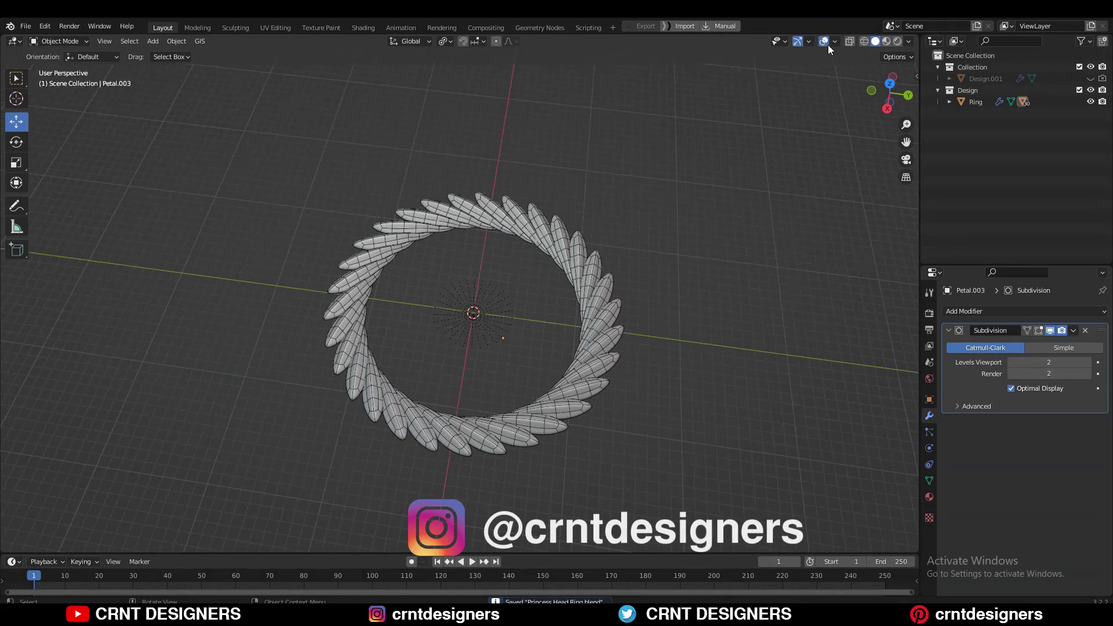